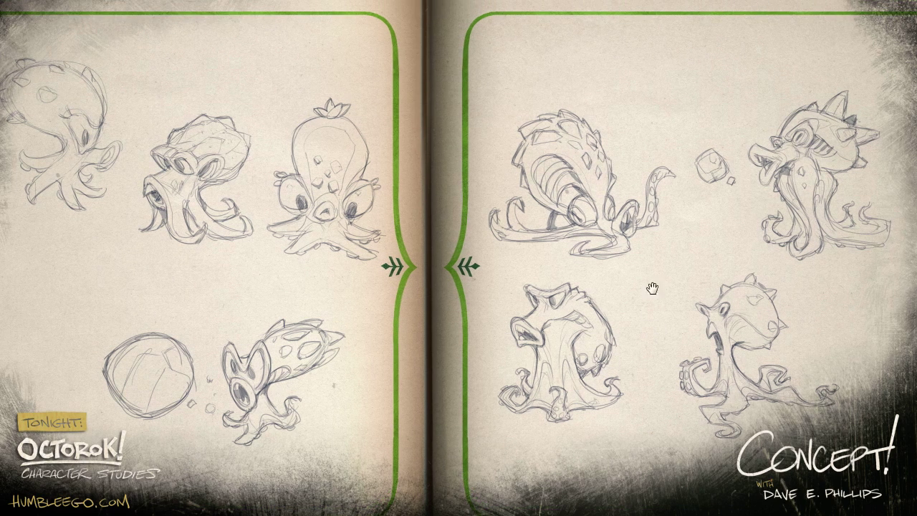
- Look over the rough octorok sketches on both pages of the spread at different magnifications
key("ctrl+minus")
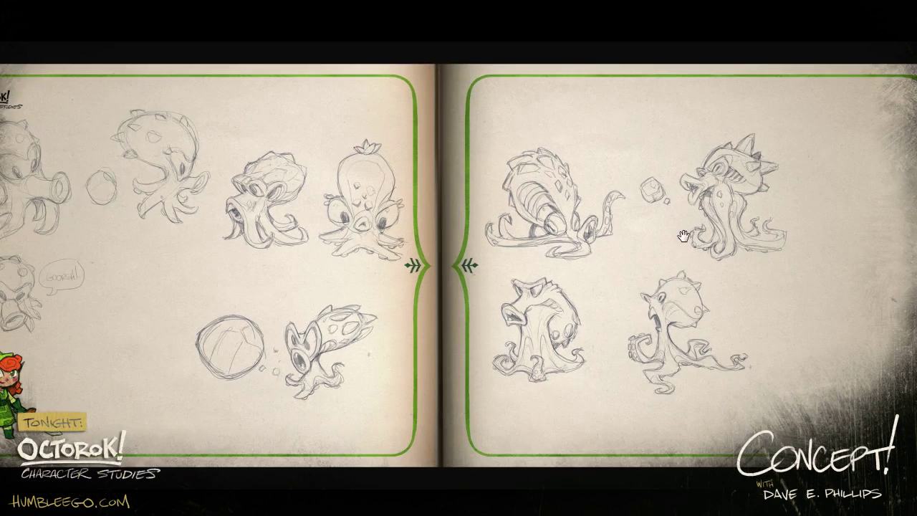
left_click_drag(675, 246, 670, 256)
key("ctrl+minus")
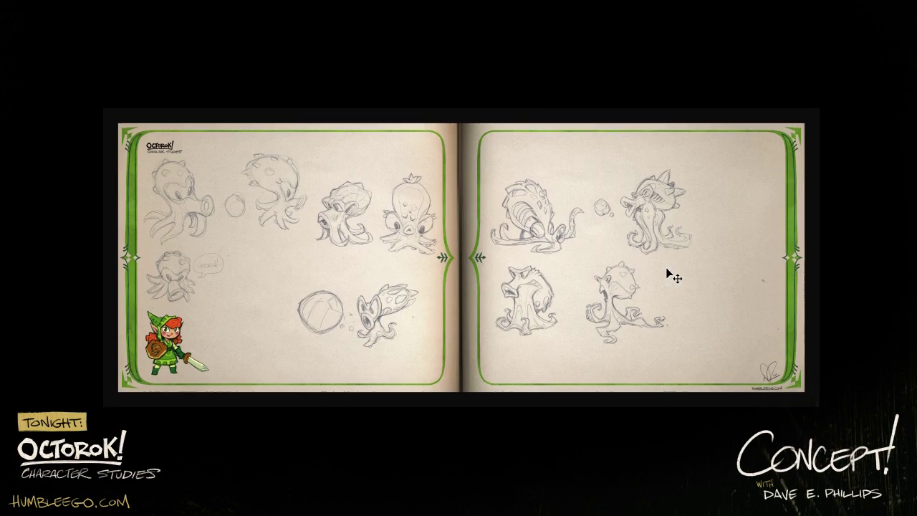
key("ctrl+plus")
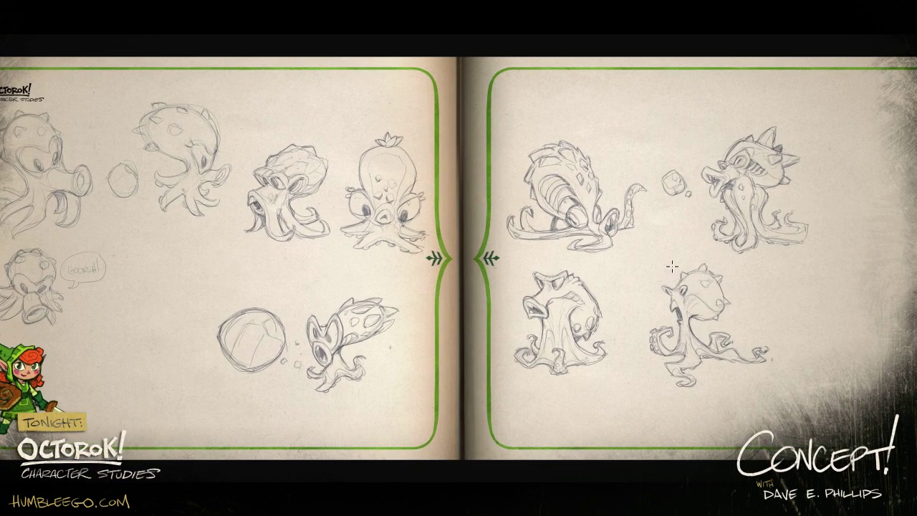
key("Caps_Lock")
key("f")
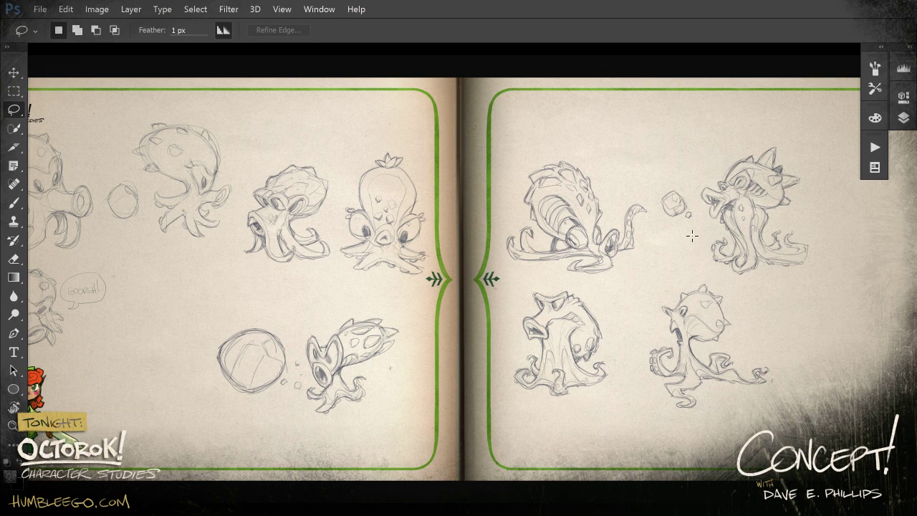
key("f")
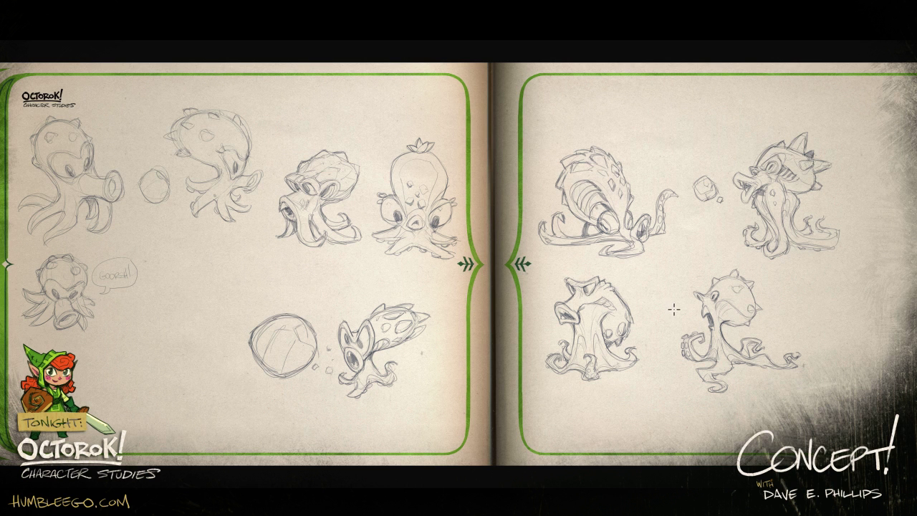
- Switch the octorok spread from full screen to the standard screen mode with the open document tabs showing
key("f")
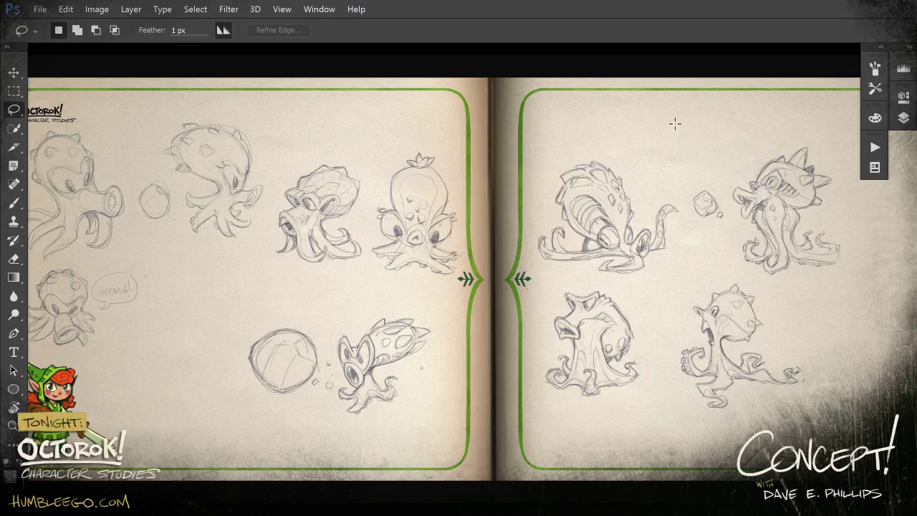
key("f")
key("f")
key("f")
left_click(318, 9)
left_click(294, 89)
key("f")
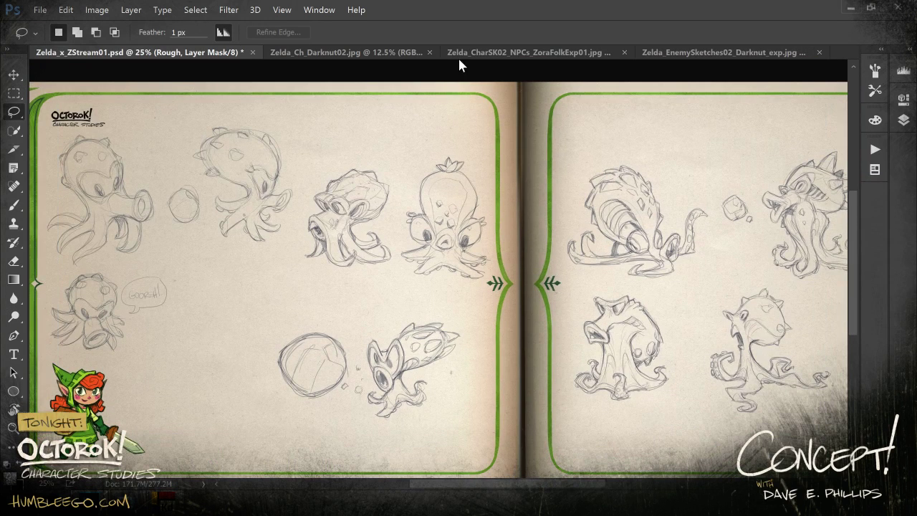
- View the Zelda_EnemySketches02_Darknut_exp.jpg and Zelda_CharSK02_NPCs_ZoraFolkExp01.jpg reference sheets and close both files
left_click(772, 53)
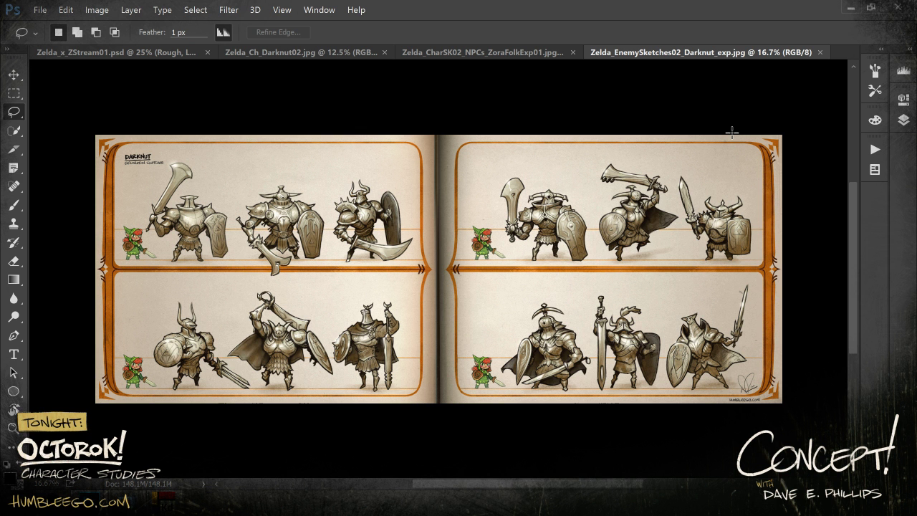
left_click(531, 53)
left_click_drag(485, 254, 600, 228)
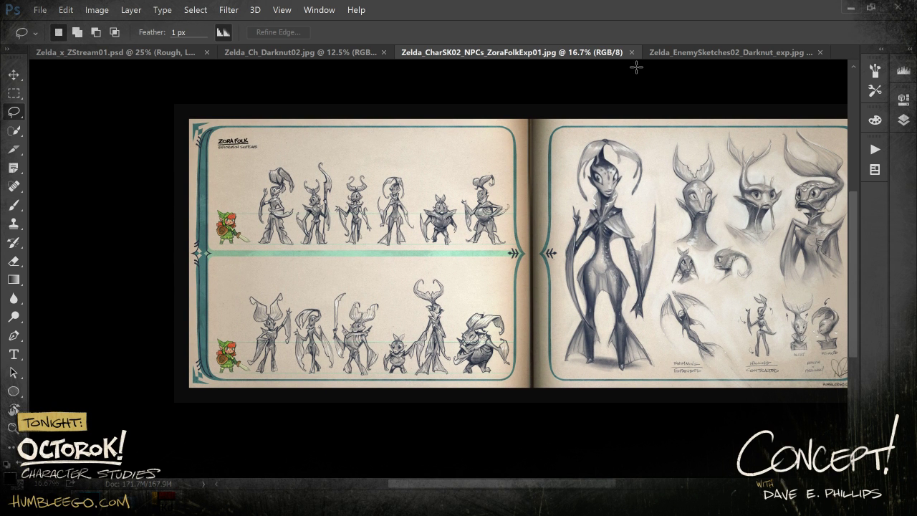
left_click(630, 53)
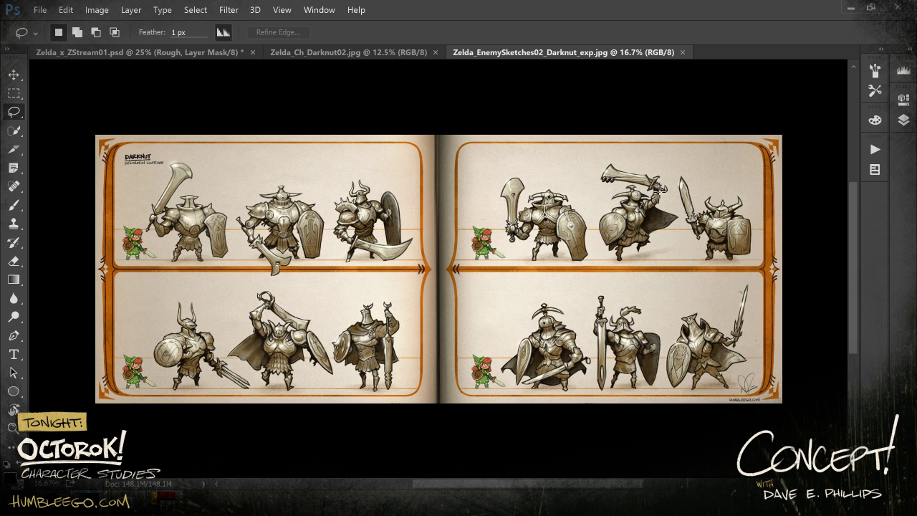
left_click(683, 53)
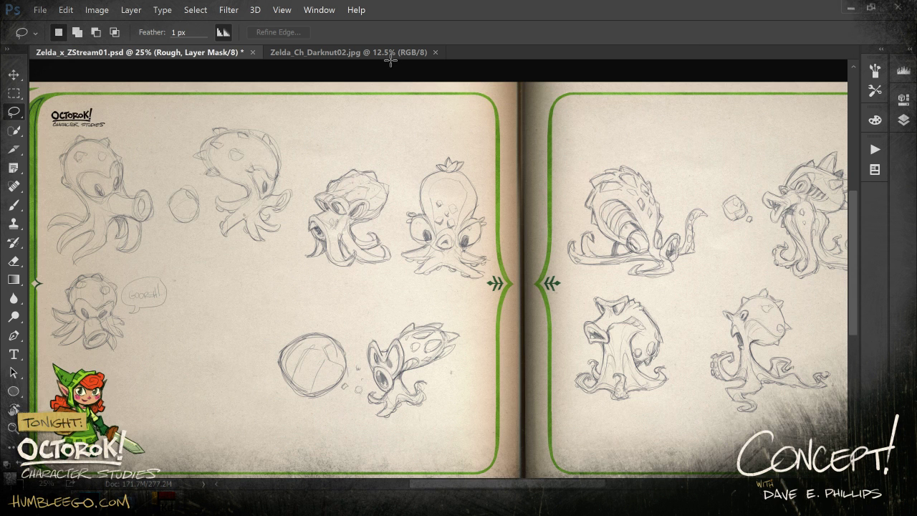
- Examine the Zelda_Ch_Darknut02.jpg painting enlarged to 33.3% in full screen and close the file
left_click(391, 56)
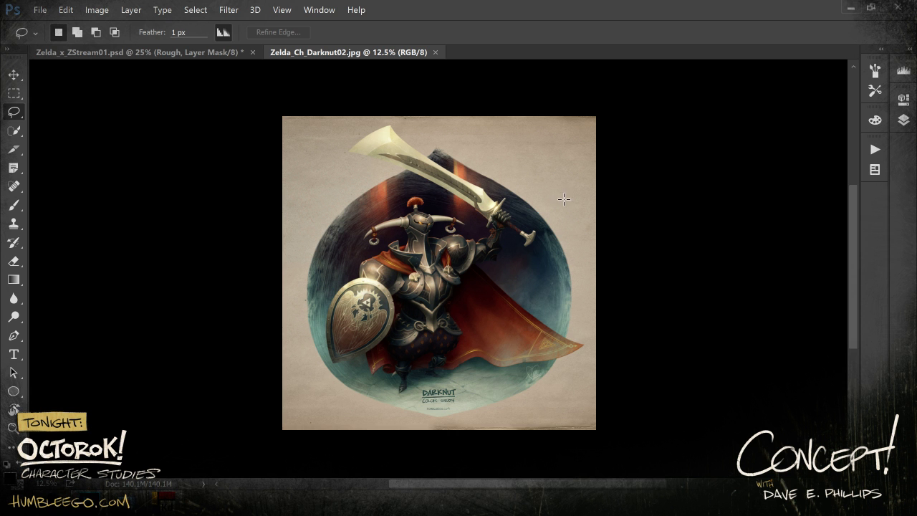
key("f")
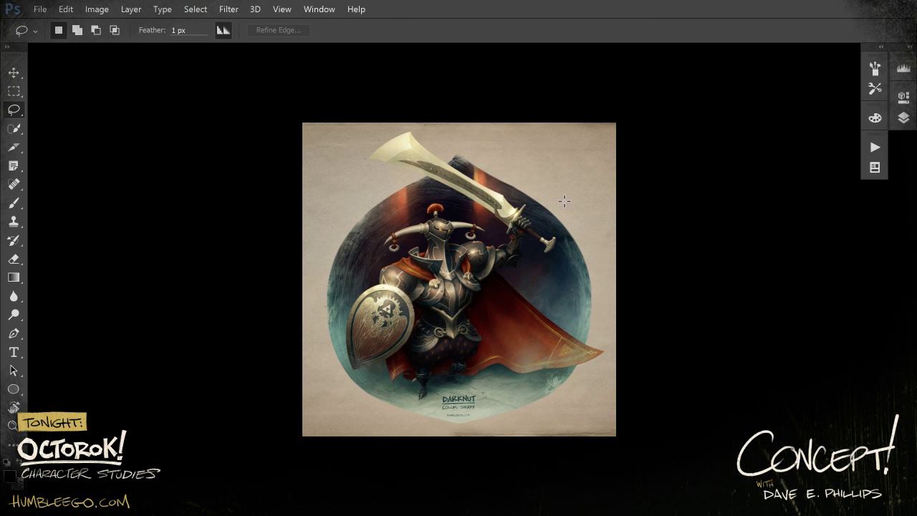
key("f")
key("ctrl+plus")
key("ctrl+plus")
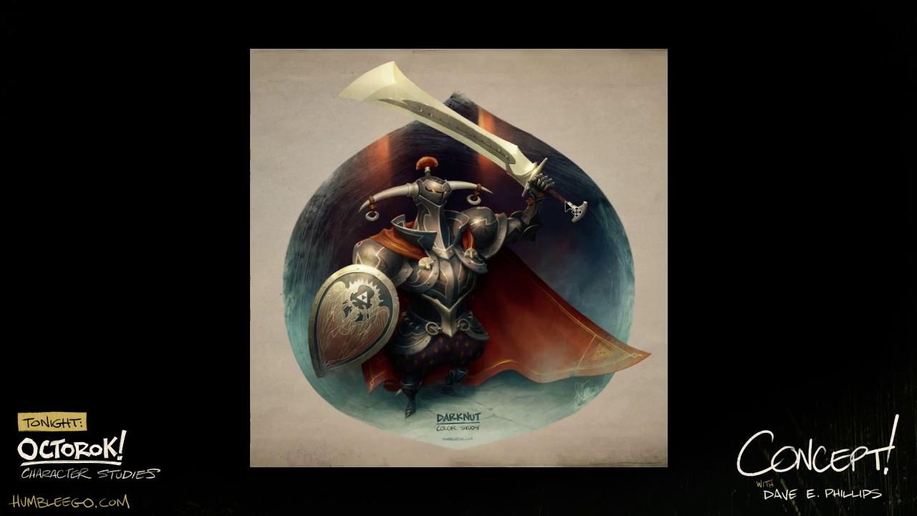
mouse_move(647, 211)
left_mouse_down()
mouse_move(606, 244)
mouse_move(605, 213)
mouse_move(614, 219)
left_mouse_up()
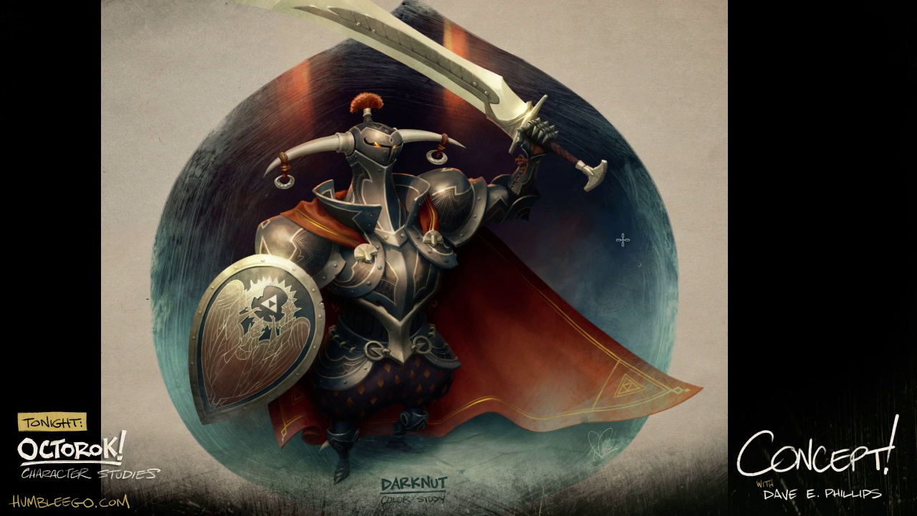
key("ctrl+plus")
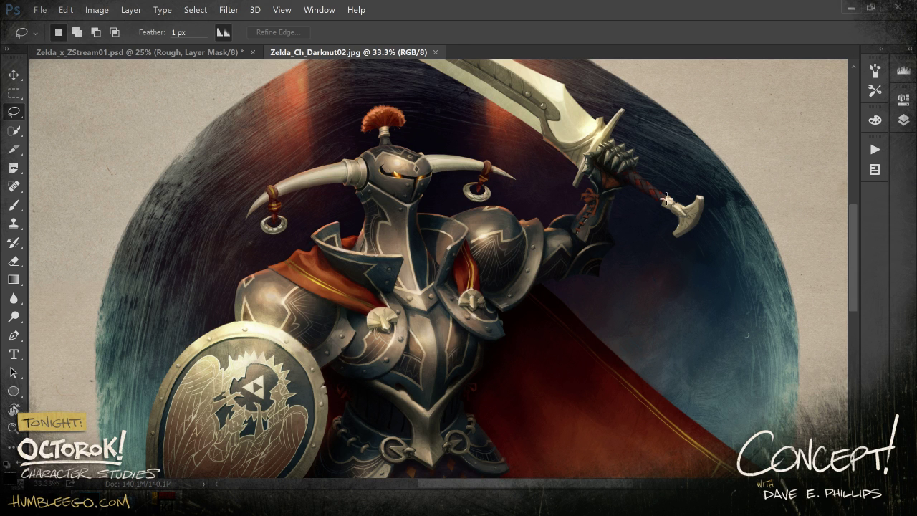
left_click(434, 53)
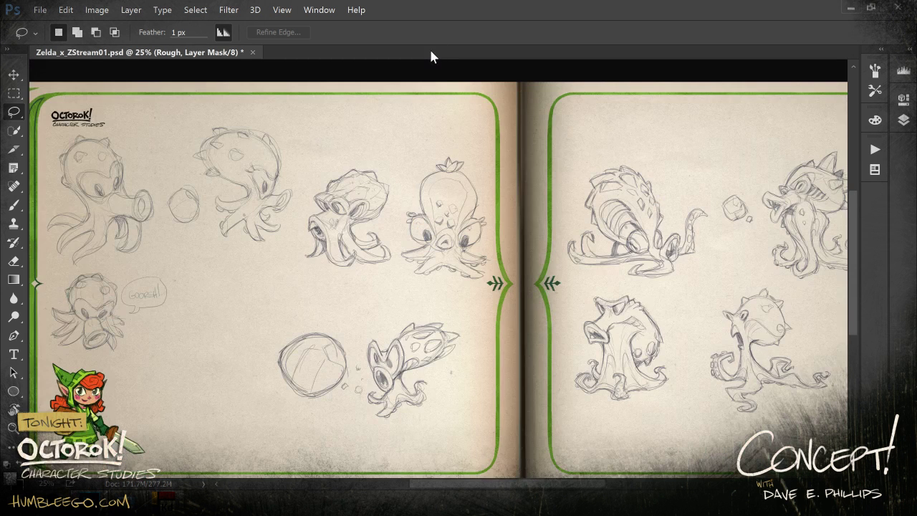
- Duplicate the blue sketch fill layer in the Octorok group and hide the original beneath the copy
left_click_drag(676, 333, 574, 310)
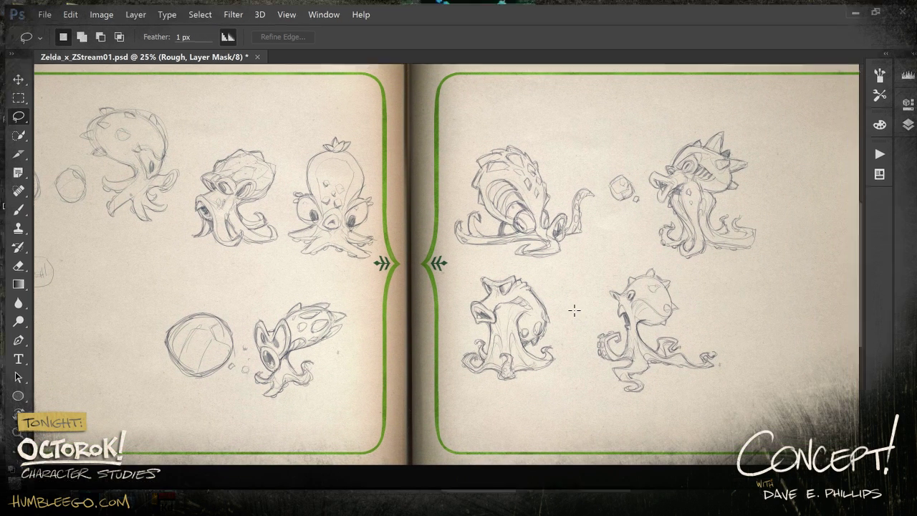
key("f")
left_click(903, 118)
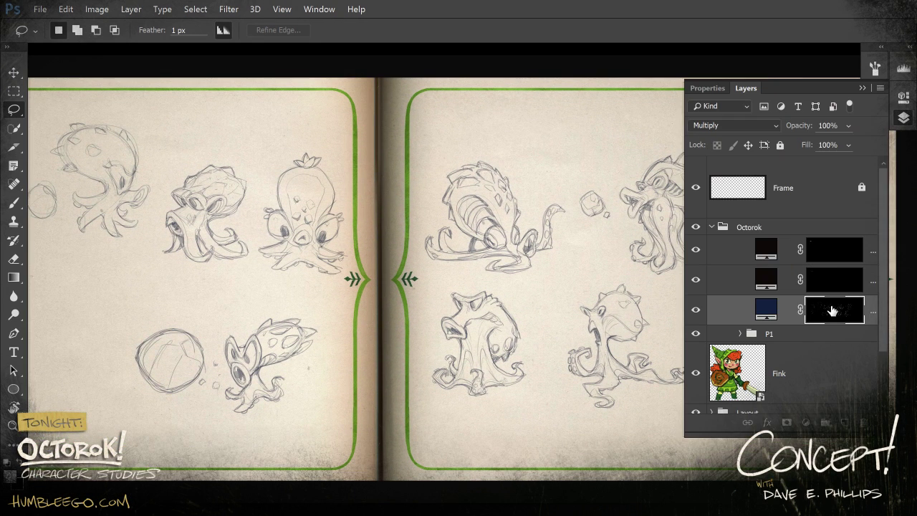
key("ctrl+j")
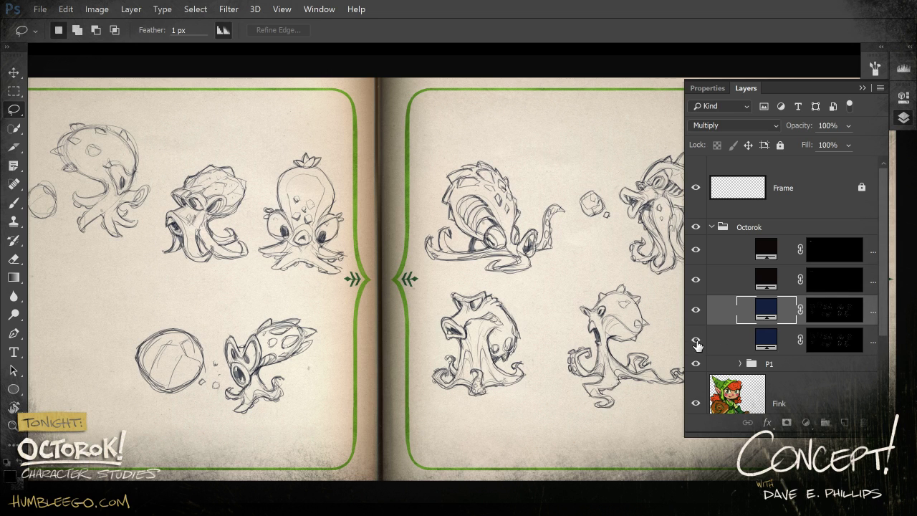
left_click(694, 340)
left_click_drag(437, 356, 541, 341)
- Target the layer mask of the visible blue duplicate and return the spread to full screen without panels
left_click(903, 118)
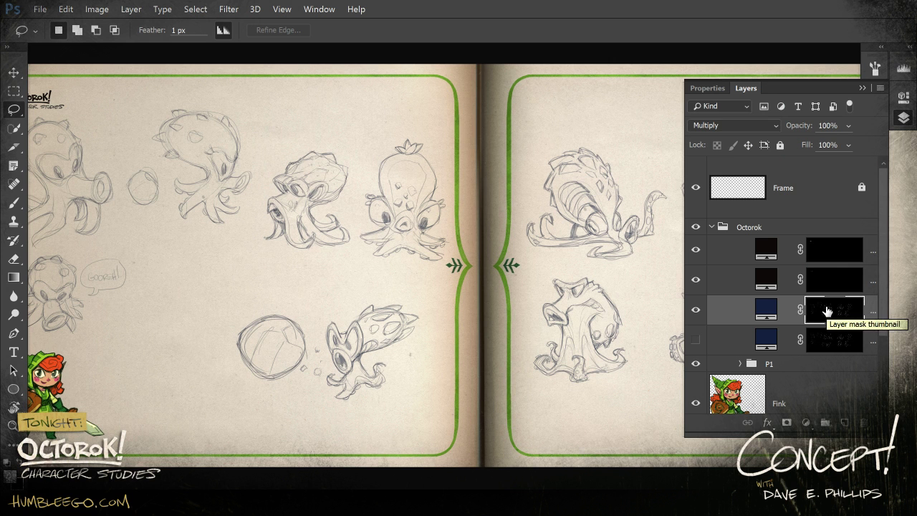
left_click(806, 424)
left_click(810, 427)
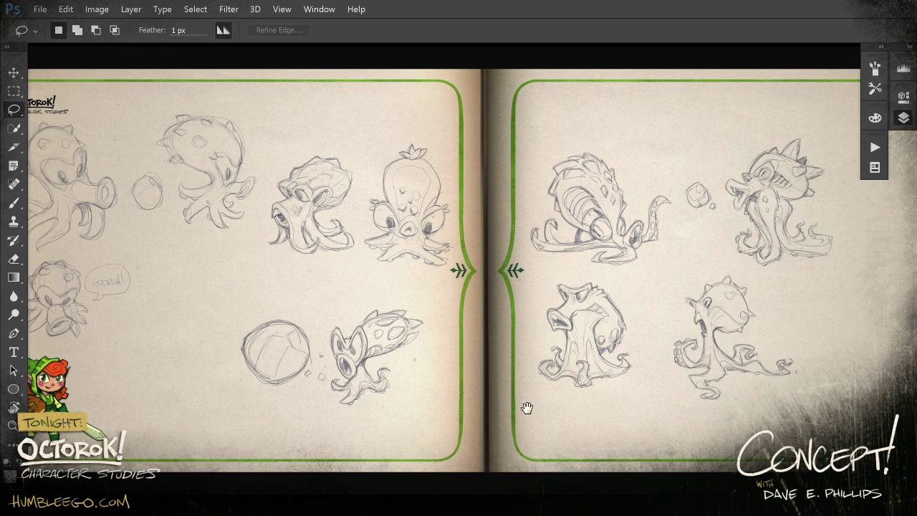
left_click_drag(482, 379, 521, 396)
left_click(903, 118)
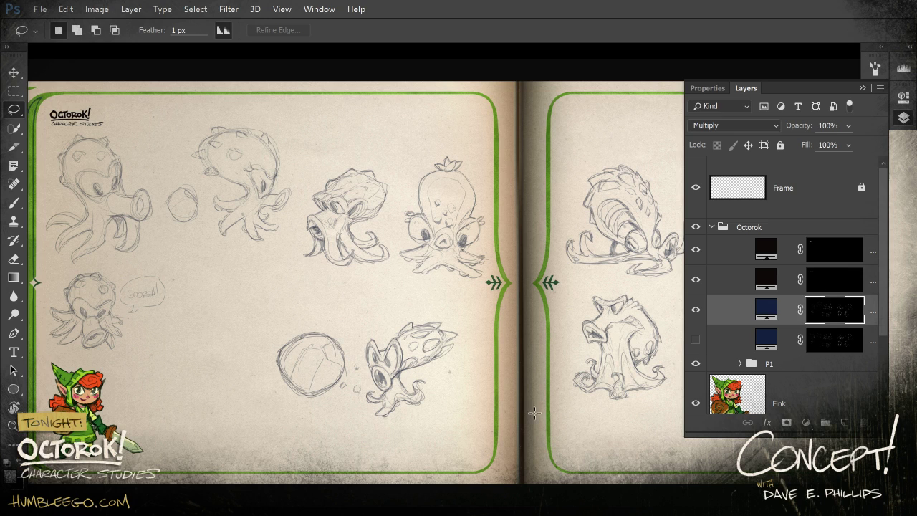
left_click(606, 416)
key("f")
key("f")
left_click_drag(512, 370, 568, 389)
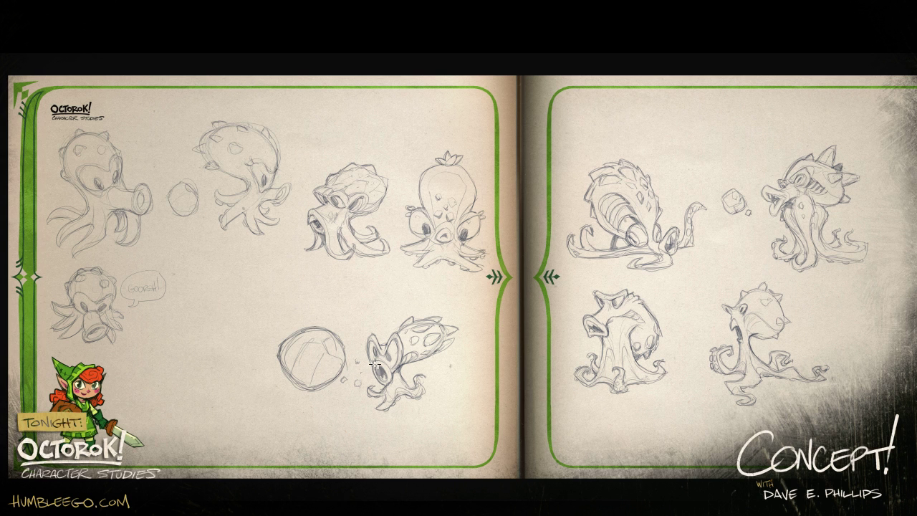
- Lasso the left page's three outer octoroks, both boulders and lower octorok, delete them from the mask, and deselect
mouse_move(444, 439)
left_mouse_down()
mouse_move(389, 303)
mouse_move(300, 262)
mouse_move(288, 222)
left_mouse_up()
key("Delete")
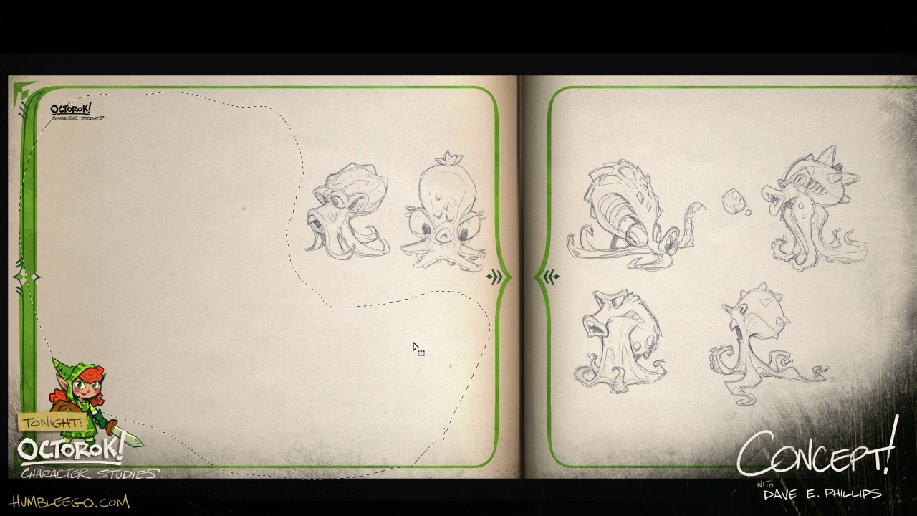
mouse_move(708, 378)
left_mouse_down()
mouse_move(613, 370)
mouse_move(596, 379)
left_mouse_up()
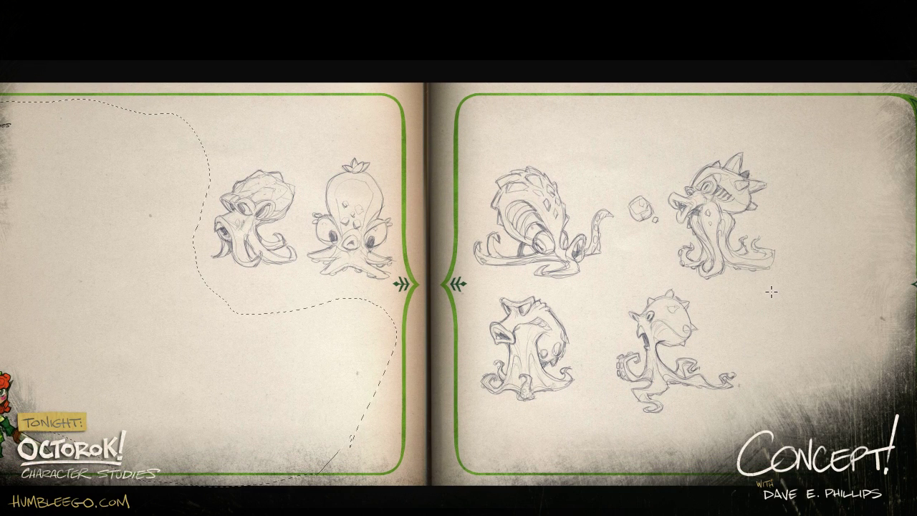
left_click_drag(769, 323, 723, 345)
key("ctrl+d")
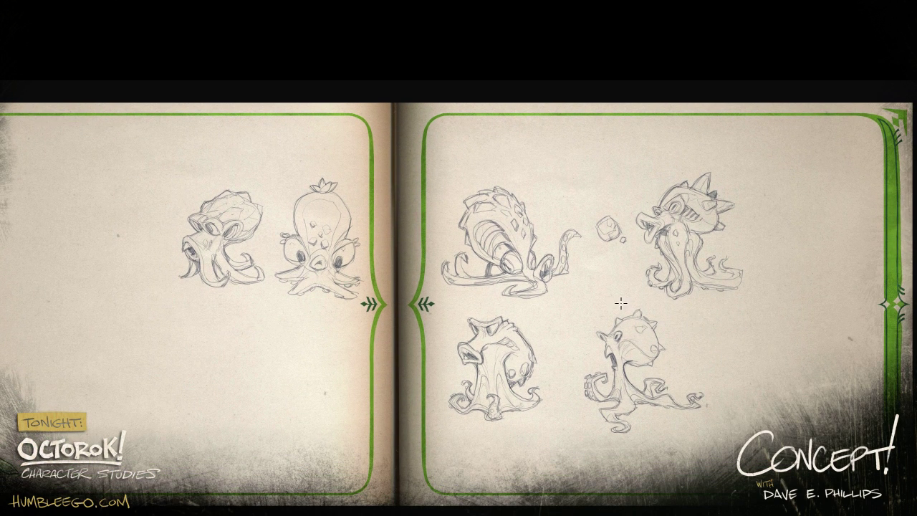
- Move the two remaining left-page octoroks to the outer side of the right page, one above the other
mouse_move(371, 290)
left_mouse_down()
mouse_move(374, 267)
mouse_move(308, 159)
mouse_move(277, 215)
mouse_move(288, 313)
mouse_move(369, 297)
mouse_move(358, 309)
mouse_move(687, 323)
mouse_move(832, 304)
mouse_move(799, 375)
mouse_move(676, 326)
left_mouse_up()
mouse_move(132, 215)
left_mouse_down()
mouse_move(43, 143)
mouse_move(129, 240)
mouse_move(761, 185)
mouse_move(742, 247)
left_mouse_up()
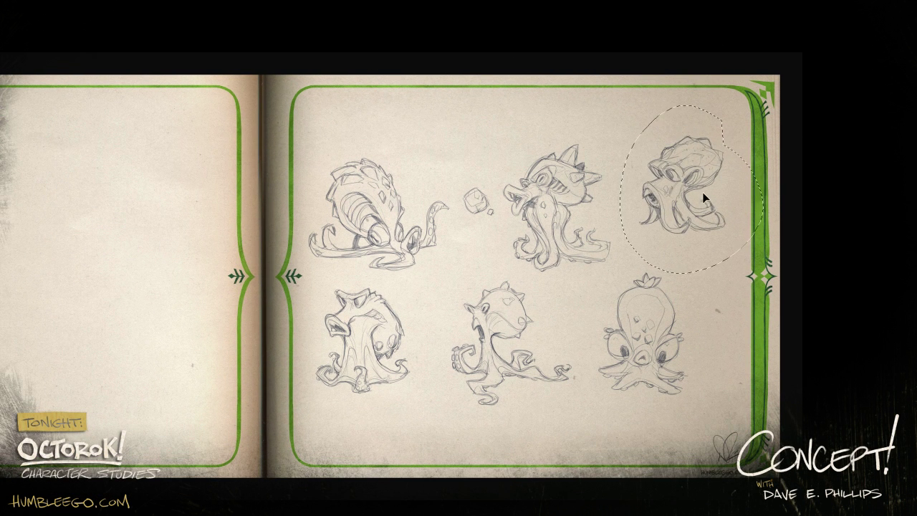
left_click_drag(726, 172, 719, 191)
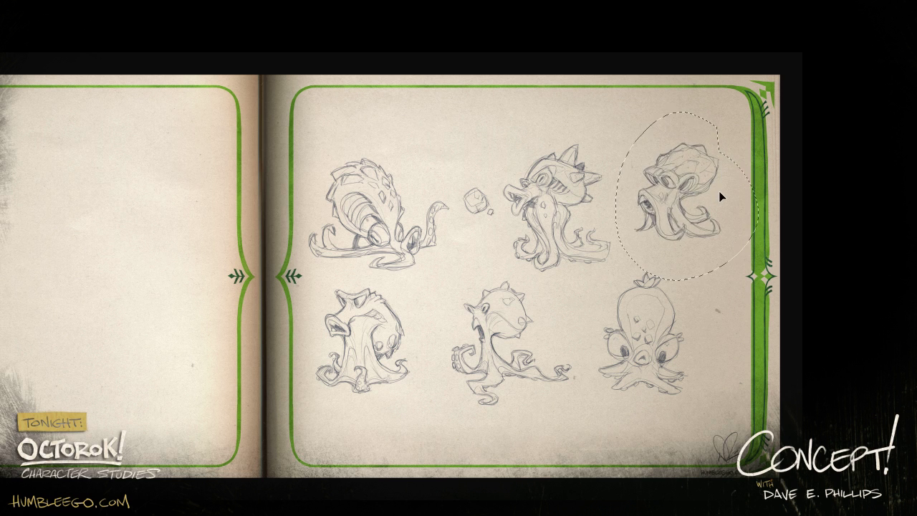
key("ctrl+z")
mouse_move(164, 277)
left_mouse_down()
mouse_move(22, 266)
mouse_move(152, 249)
mouse_move(202, 210)
mouse_move(724, 209)
mouse_move(735, 222)
mouse_move(729, 213)
left_mouse_up()
mouse_move(611, 270)
left_mouse_down()
mouse_move(617, 247)
mouse_move(590, 145)
mouse_move(488, 105)
mouse_move(301, 171)
mouse_move(303, 266)
mouse_move(395, 281)
mouse_move(500, 267)
mouse_move(545, 284)
mouse_move(586, 279)
mouse_move(612, 264)
mouse_move(609, 238)
left_mouse_up()
key("ctrl+d")
- Raise the upper-row octoroks on the right page and shift the spiral-shelled one slightly away from the book's gutter
key("b")
mouse_move(424, 278)
left_mouse_down()
mouse_move(462, 206)
mouse_move(406, 125)
left_mouse_up()
key("l")
mouse_move(298, 136)
left_mouse_down()
mouse_move(295, 208)
mouse_move(299, 139)
left_mouse_up()
left_click_drag(426, 236, 436, 251)
mouse_move(555, 315)
left_mouse_down()
mouse_move(436, 392)
mouse_move(573, 393)
mouse_move(569, 336)
left_mouse_up()
mouse_move(535, 405)
left_mouse_down()
mouse_move(548, 398)
mouse_move(539, 403)
left_mouse_up()
key("ctrl+d")
- Space out the three lower-row octoroks on the right page by shifting each toward the outer page edge
key("b")
left_click_drag(693, 275, 583, 315)
mouse_move(589, 376)
left_mouse_down()
mouse_move(705, 283)
mouse_move(693, 276)
left_mouse_up()
left_click_drag(693, 366, 721, 356)
key("ctrl+d")
mouse_move(586, 401)
left_mouse_down()
mouse_move(581, 330)
mouse_move(502, 261)
mouse_move(580, 380)
mouse_move(586, 406)
left_mouse_up()
key("ctrl+d")
mouse_move(406, 405)
left_mouse_down()
mouse_move(358, 275)
mouse_move(405, 403)
left_mouse_up()
mouse_move(395, 390)
left_mouse_down()
mouse_move(442, 396)
mouse_move(414, 397)
left_mouse_up()
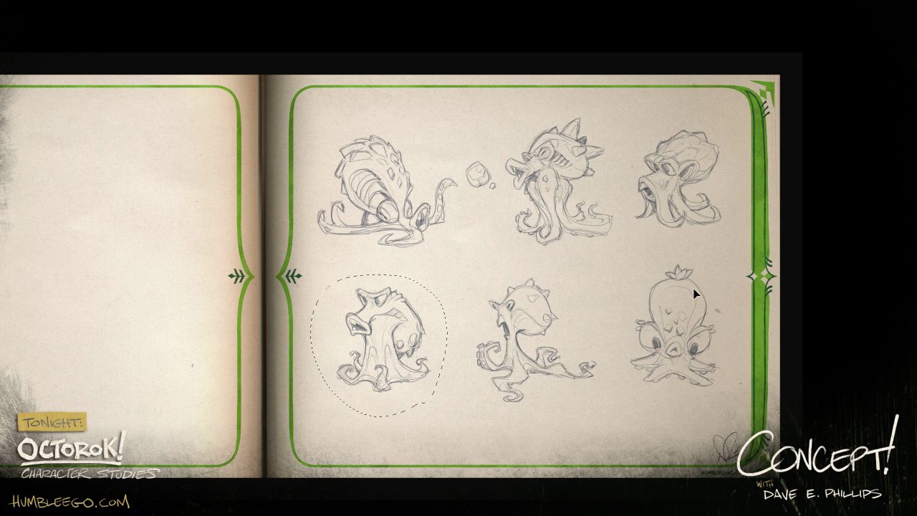
- Select all six octoroks on the right page and move them together slightly downward to centre them vertically
mouse_move(732, 138)
left_mouse_down()
mouse_move(423, 91)
mouse_move(787, 327)
mouse_move(786, 372)
left_mouse_up()
mouse_move(743, 303)
left_mouse_down()
mouse_move(741, 330)
mouse_move(735, 325)
mouse_move(744, 333)
left_mouse_up()
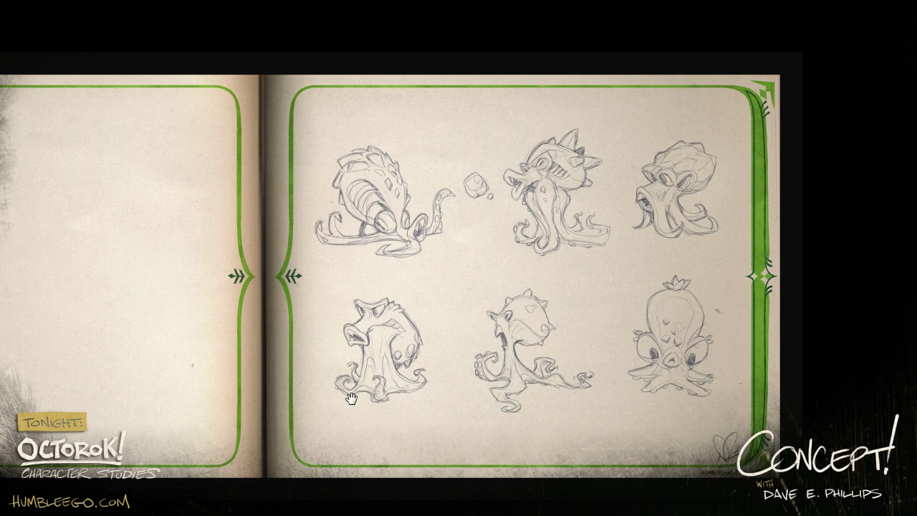
left_click_drag(358, 410, 530, 429)
mouse_move(440, 419)
left_mouse_down()
mouse_move(536, 409)
mouse_move(450, 391)
left_mouse_up()
- Activate the Brush tool at size 10 on the visible blue layer's mask and hide the interface again
key("Tab")
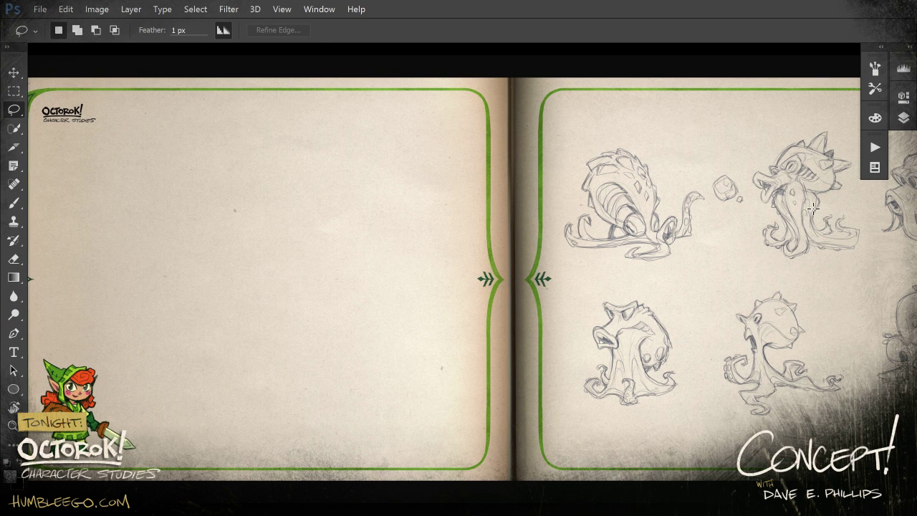
key("b")
left_click(903, 118)
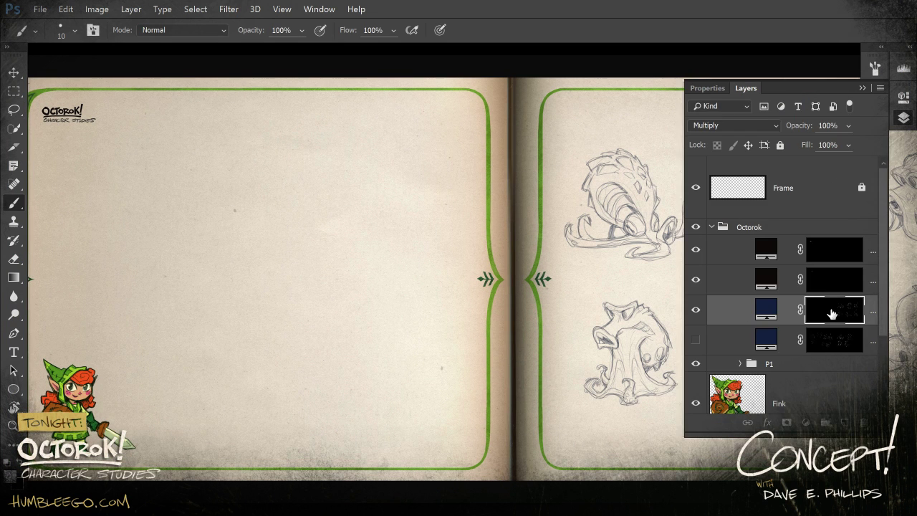
key("F7")
scroll(600, 429, "up", 2)
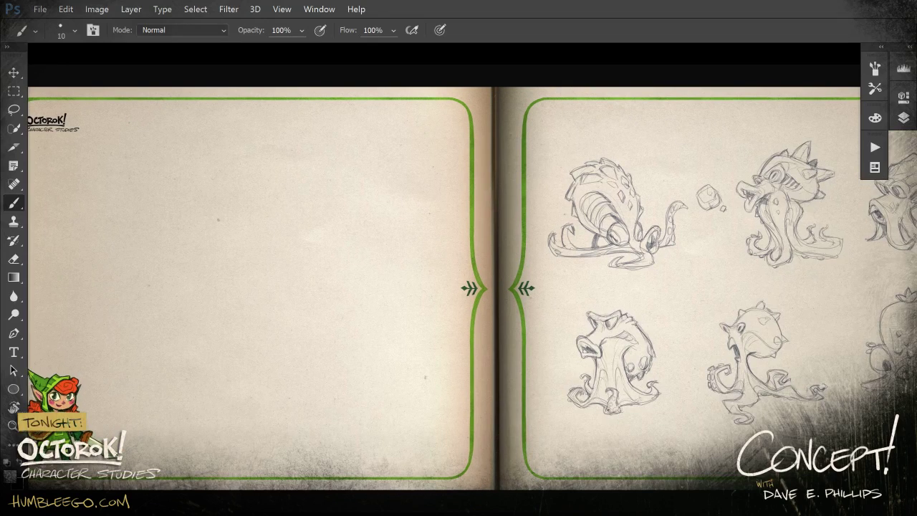
key("Tab")
scroll(458, 265, "right", 3)
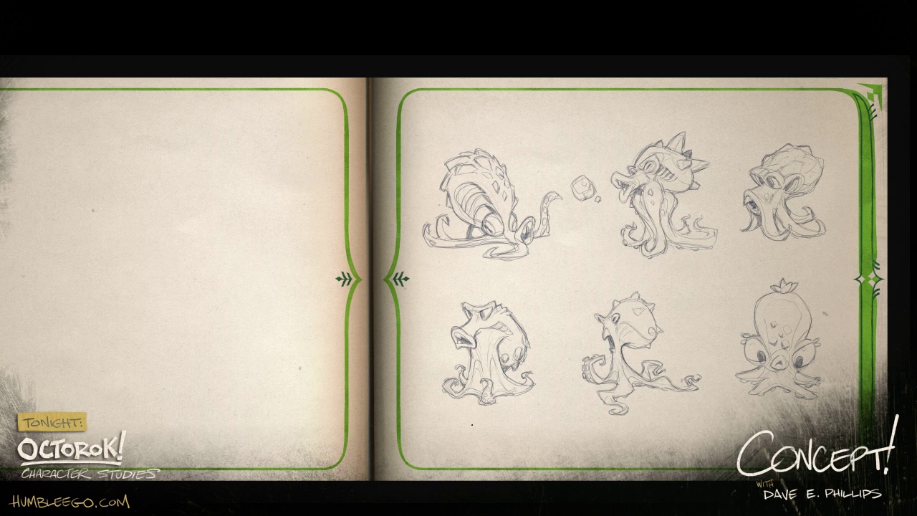
- Switch the brush to the 15 px preset for sketching on the blank left page
left_click_drag(199, 359, 481, 325)
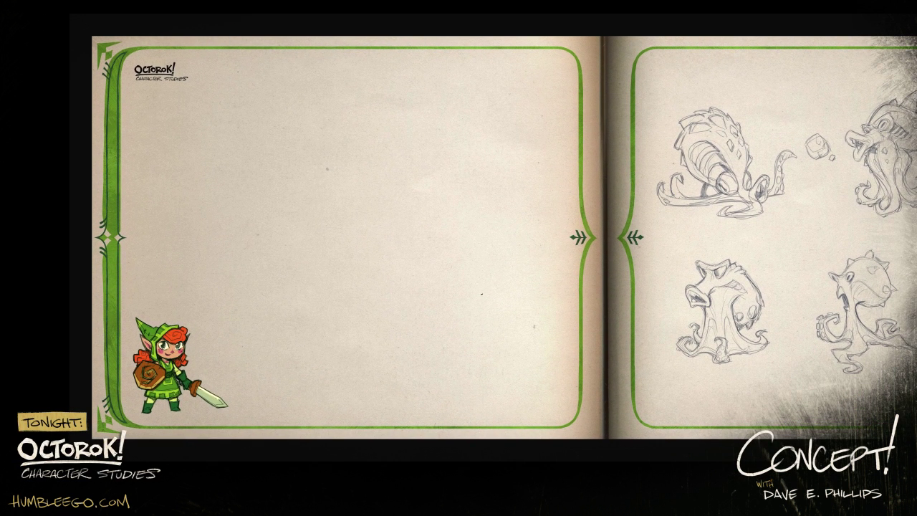
right_click(485, 263)
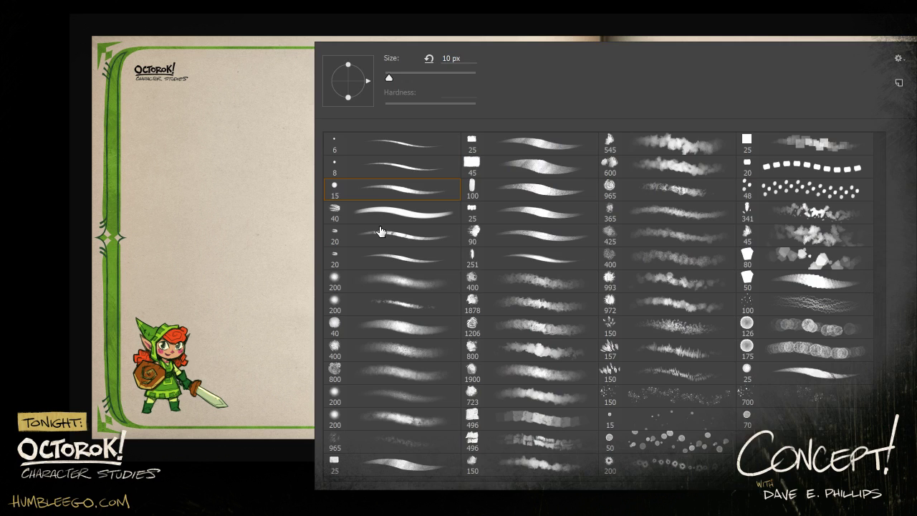
double_click(363, 208)
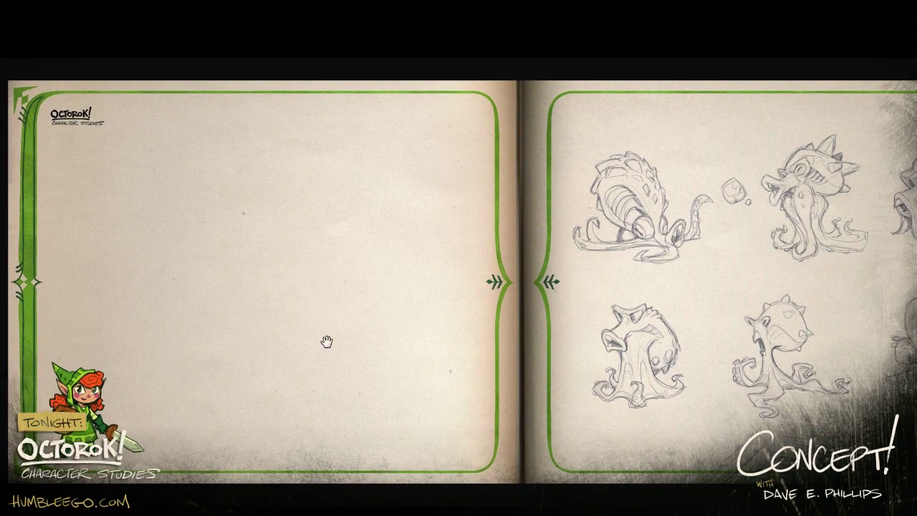
mouse_move(326, 341)
left_mouse_down()
mouse_move(270, 336)
mouse_move(269, 348)
left_mouse_up()
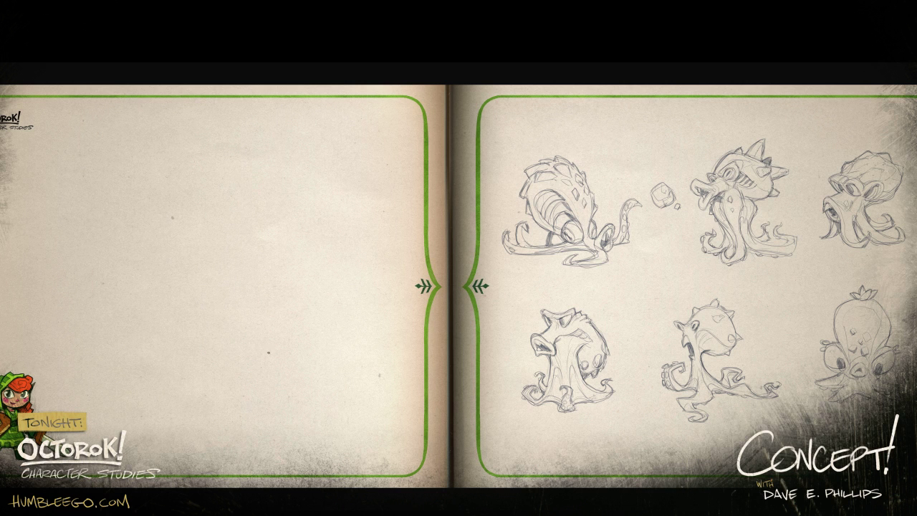
mouse_move(321, 383)
left_mouse_down()
mouse_move(305, 380)
mouse_move(310, 394)
mouse_move(328, 378)
left_mouse_up()
mouse_move(341, 369)
left_mouse_down()
mouse_move(364, 399)
mouse_move(369, 371)
left_mouse_up()
key("Delete")
key("ctrl+d")
scroll(494, 352, "down", 1)
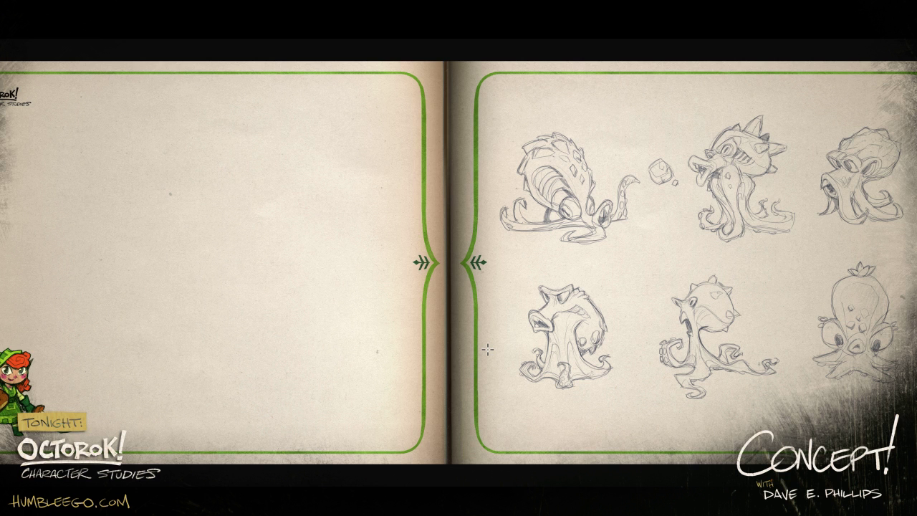
- Sketch a rough octorok head low on the left page, with two round eyes and tall leaf-shaped spikes on top
scroll(438, 391, "up", 1)
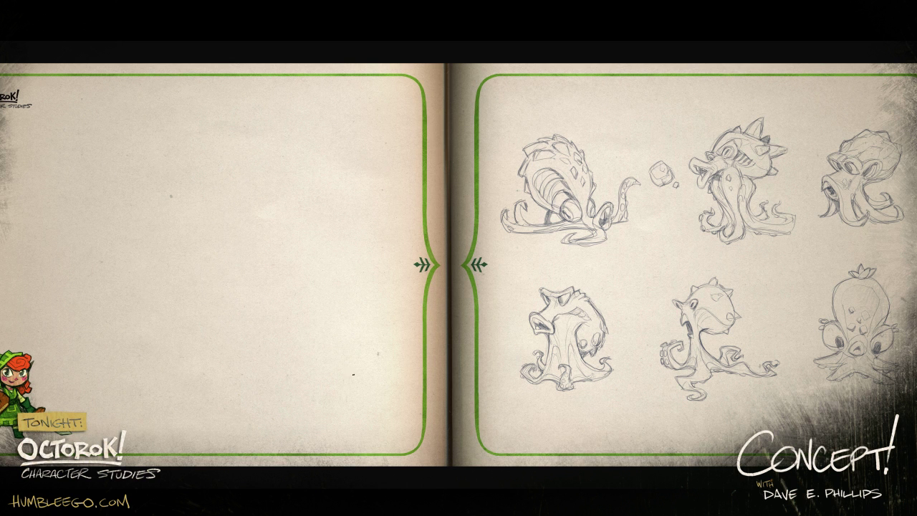
right_click(354, 365)
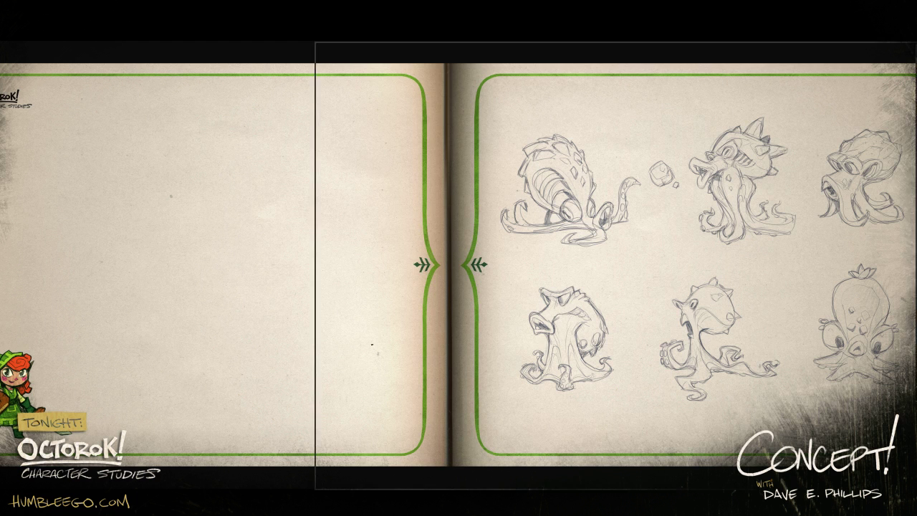
left_click_drag(277, 378, 277, 382)
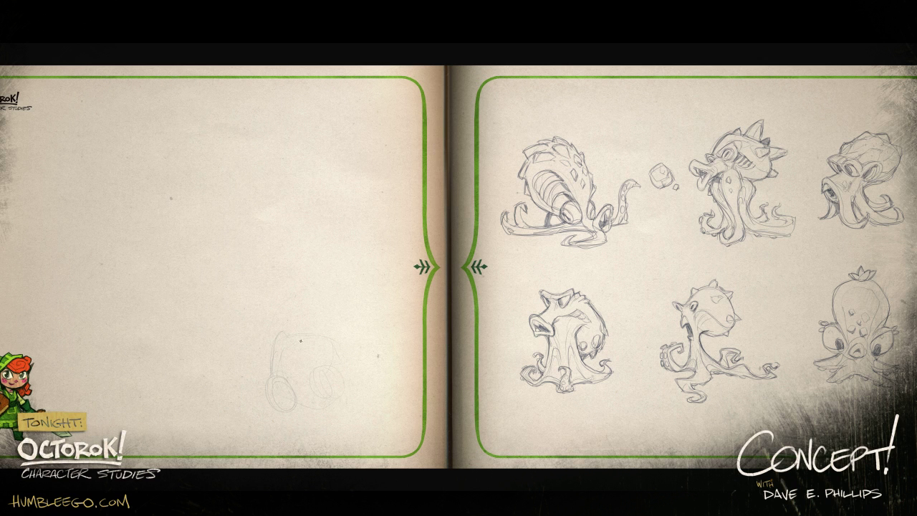
mouse_move(313, 340)
left_mouse_down()
mouse_move(250, 348)
mouse_move(257, 342)
mouse_move(246, 304)
mouse_move(272, 318)
left_mouse_up()
mouse_move(291, 353)
left_mouse_down()
mouse_move(273, 310)
mouse_move(307, 320)
mouse_move(308, 352)
mouse_move(289, 341)
left_mouse_up()
mouse_move(308, 309)
left_mouse_down()
mouse_move(310, 342)
mouse_move(338, 271)
mouse_move(328, 350)
left_mouse_up()
mouse_move(302, 303)
left_mouse_down()
mouse_move(269, 264)
mouse_move(290, 348)
mouse_move(317, 333)
mouse_move(266, 359)
mouse_move(248, 347)
left_mouse_up()
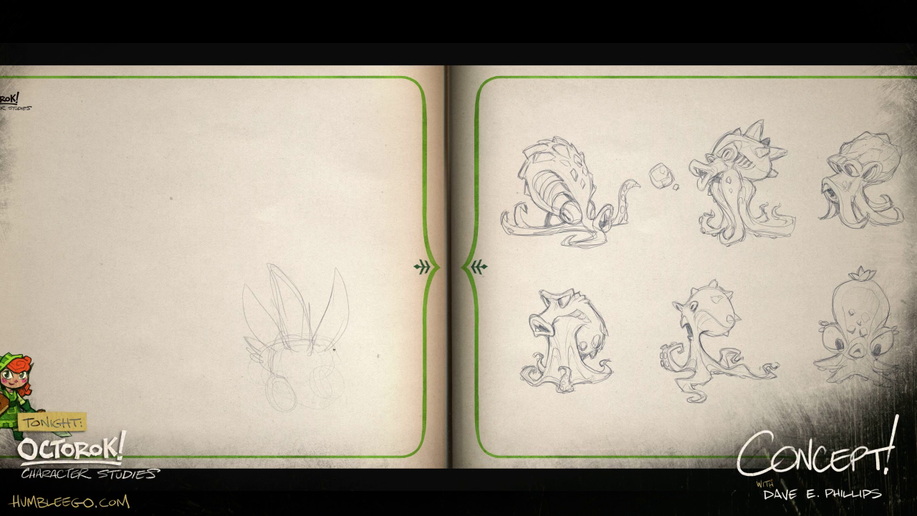
- Lasso the new octorok head sketch and move it about 2.1 in upward on the left page
scroll(362, 399, "down", 3)
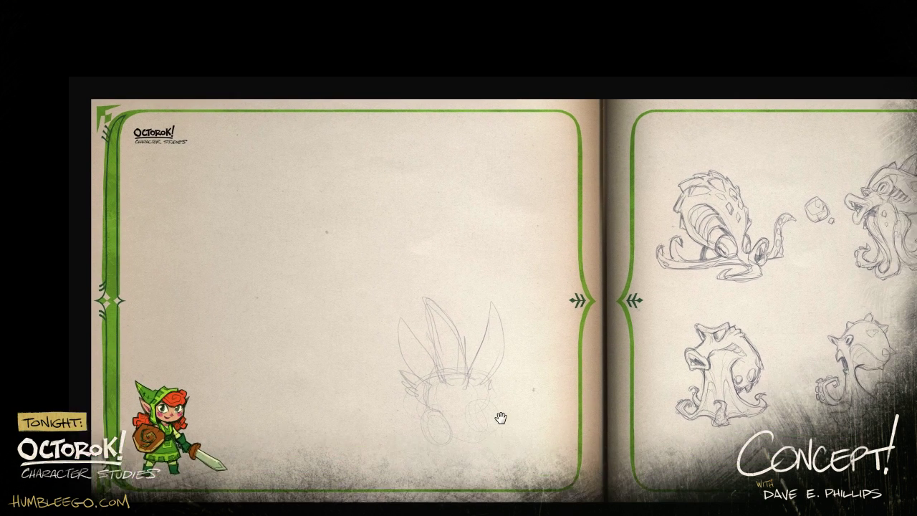
scroll(480, 333, "up", 3)
mouse_move(327, 345)
left_mouse_down()
mouse_move(317, 339)
mouse_move(516, 391)
left_mouse_up()
key("ctrl+z")
mouse_move(507, 309)
left_mouse_down()
mouse_move(327, 395)
mouse_move(498, 315)
left_mouse_up()
mouse_move(507, 372)
left_mouse_down()
mouse_move(485, 286)
mouse_move(475, 295)
left_mouse_up()
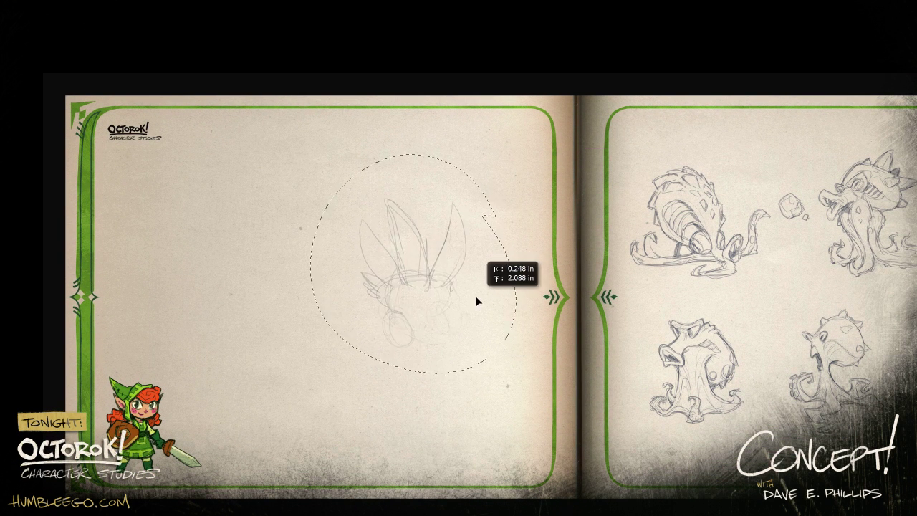
key("ctrl+d")
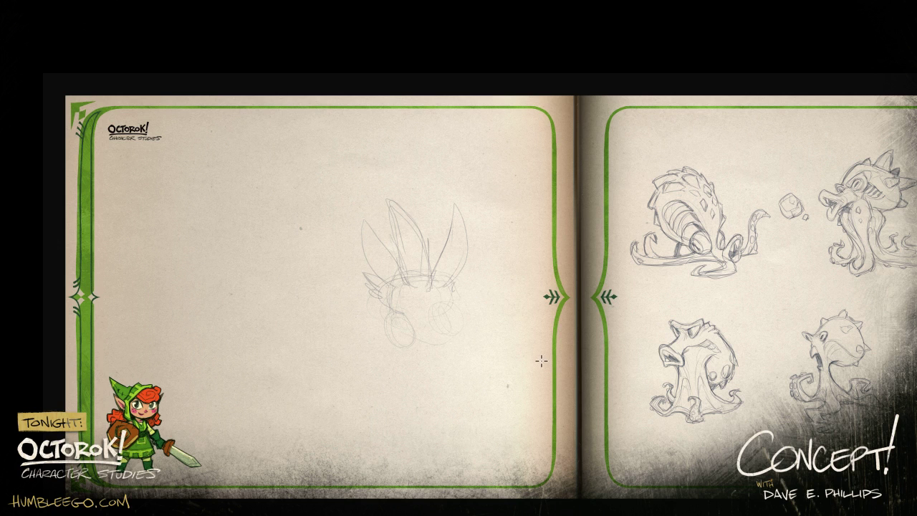
- Redraw the octorok's two bulging eyes, tighten the sides of the head and add a small pointed snout between the eyes
scroll(551, 361, "up", 1)
scroll(552, 358, "up", 1)
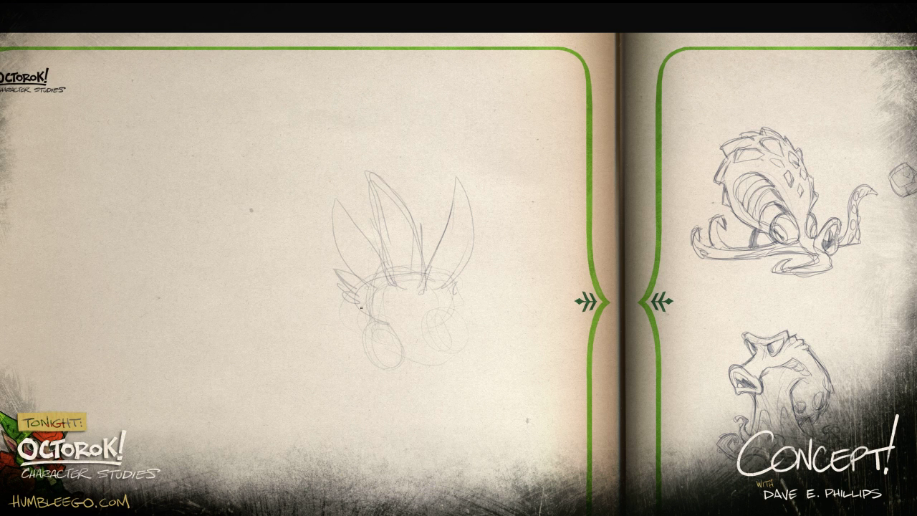
mouse_move(388, 326)
left_mouse_down()
mouse_move(369, 309)
mouse_move(407, 346)
mouse_move(373, 368)
left_mouse_up()
mouse_move(452, 318)
left_mouse_down()
mouse_move(476, 335)
mouse_move(437, 324)
mouse_move(462, 340)
mouse_move(430, 347)
left_mouse_up()
left_click_drag(450, 290, 440, 317)
left_click_drag(362, 307, 347, 322)
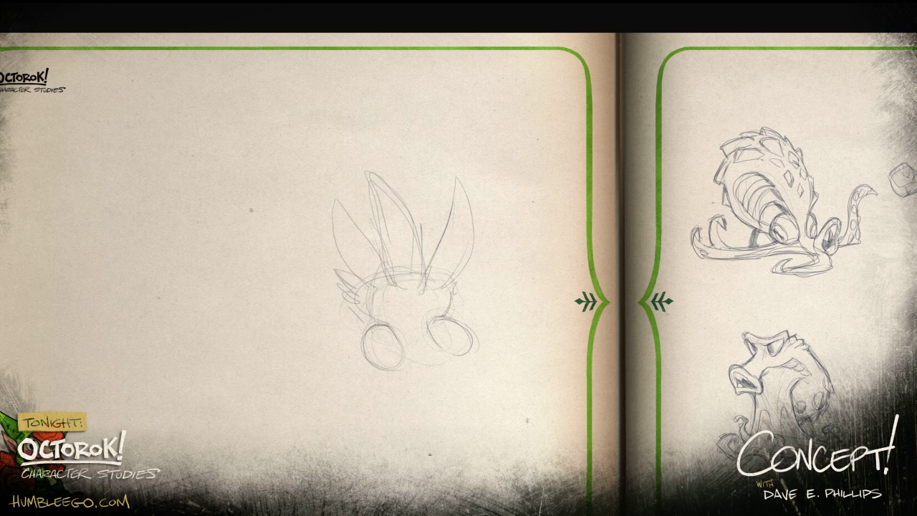
mouse_move(417, 370)
left_mouse_down()
mouse_move(431, 352)
mouse_move(456, 355)
mouse_move(431, 373)
mouse_move(417, 368)
mouse_move(445, 376)
left_mouse_up()
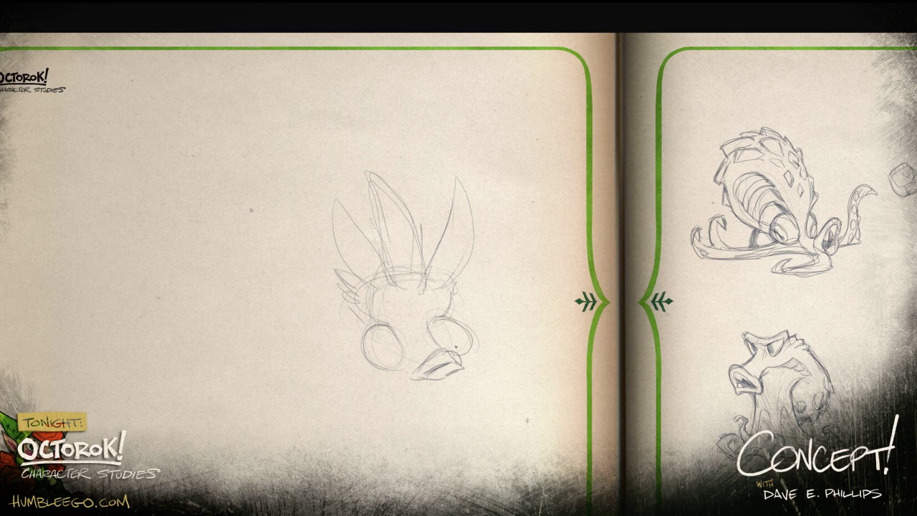
- Sketch tentacles spreading flat to both sides of the octorok and strengthen the eye, forehead and headband lines
mouse_move(391, 334)
left_mouse_down()
mouse_move(393, 368)
mouse_move(441, 347)
mouse_move(399, 345)
mouse_move(403, 358)
mouse_move(444, 336)
mouse_move(454, 356)
mouse_move(392, 345)
mouse_move(396, 364)
mouse_move(401, 338)
mouse_move(406, 370)
left_mouse_up()
mouse_move(356, 354)
left_mouse_down()
mouse_move(336, 370)
mouse_move(297, 378)
left_mouse_up()
mouse_move(323, 347)
left_mouse_down()
mouse_move(292, 362)
mouse_move(285, 383)
mouse_move(342, 389)
mouse_move(406, 379)
left_mouse_up()
mouse_move(472, 345)
left_mouse_down()
mouse_move(494, 338)
mouse_move(510, 353)
left_mouse_up()
mouse_move(455, 376)
left_mouse_down()
mouse_move(505, 367)
mouse_move(530, 333)
mouse_move(520, 365)
left_mouse_up()
mouse_move(370, 355)
left_mouse_down()
mouse_move(362, 332)
mouse_move(401, 369)
left_mouse_up()
left_click_drag(438, 316, 426, 333)
left_click_drag(452, 293, 446, 315)
mouse_move(373, 307)
left_mouse_down()
mouse_move(360, 320)
mouse_move(459, 290)
mouse_move(464, 297)
mouse_move(448, 317)
left_mouse_up()
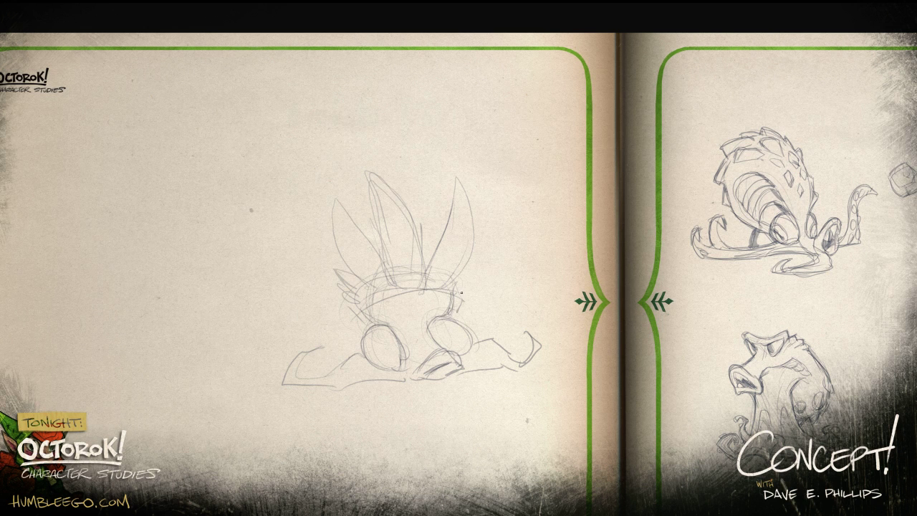
- Darken the tall spikes of the octorok's crown and add pointed strokes beside the head
left_click_drag(488, 259, 463, 296)
left_click_drag(434, 262, 430, 274)
left_click_drag(446, 208, 434, 260)
mouse_move(470, 181)
left_mouse_down()
mouse_move(460, 247)
mouse_move(378, 177)
mouse_move(384, 249)
left_mouse_up()
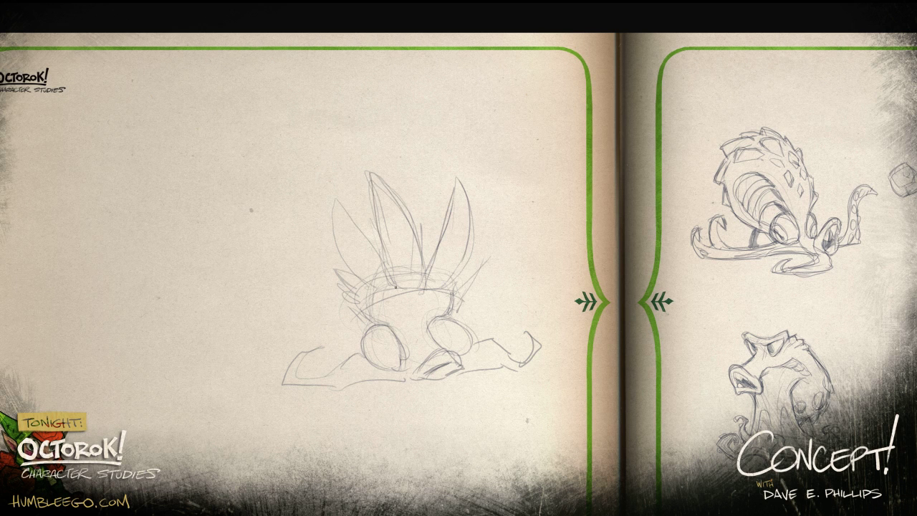
- Add inner ovals to the eyes, a baseline under the mouth, and a gem with small spots on the forehead
left_click_drag(457, 295, 455, 310)
left_click_drag(367, 304, 355, 318)
mouse_move(393, 341)
left_mouse_down()
mouse_move(387, 362)
mouse_move(450, 345)
mouse_move(431, 335)
mouse_move(463, 342)
mouse_move(466, 331)
mouse_move(518, 370)
mouse_move(436, 394)
mouse_move(460, 345)
left_mouse_up()
left_click_drag(455, 348, 456, 337)
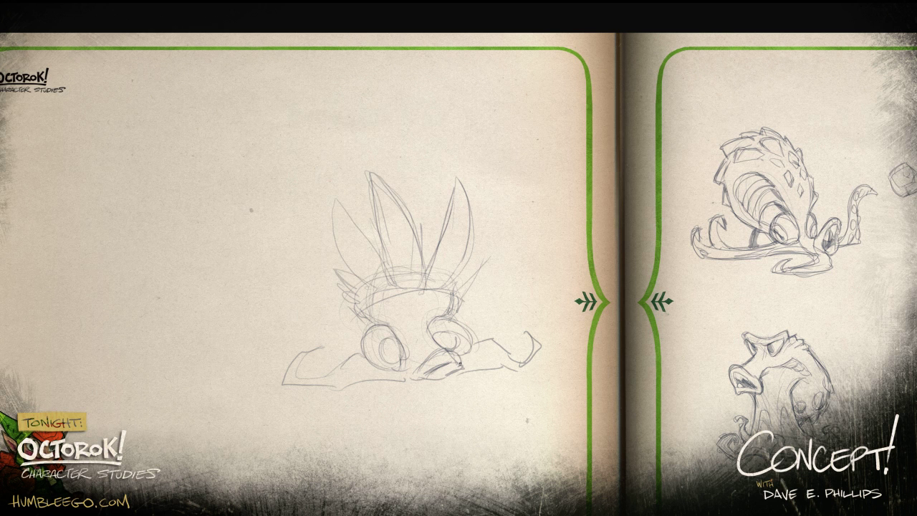
left_click_drag(390, 380, 469, 373)
mouse_move(402, 380)
left_mouse_down()
mouse_move(470, 368)
mouse_move(413, 378)
left_mouse_up()
mouse_move(396, 300)
left_mouse_down()
mouse_move(414, 298)
mouse_move(399, 265)
mouse_move(419, 281)
left_mouse_up()
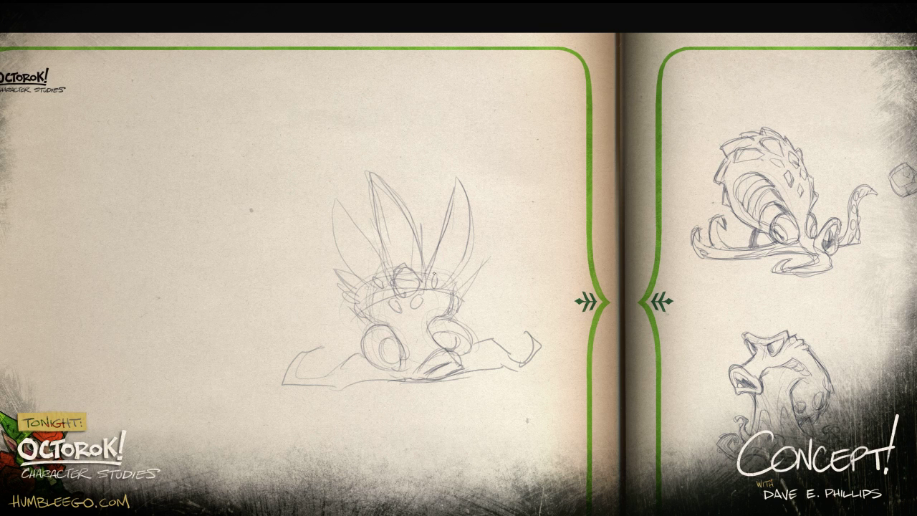
- Lasso the whole leaf-crowned octorok sketch and flip it horizontally
key("l")
mouse_move(523, 414)
left_mouse_down()
mouse_move(548, 273)
mouse_move(536, 395)
mouse_move(522, 415)
left_mouse_up()
key("ctrl+t")
right_click(450, 342)
left_click(518, 315)
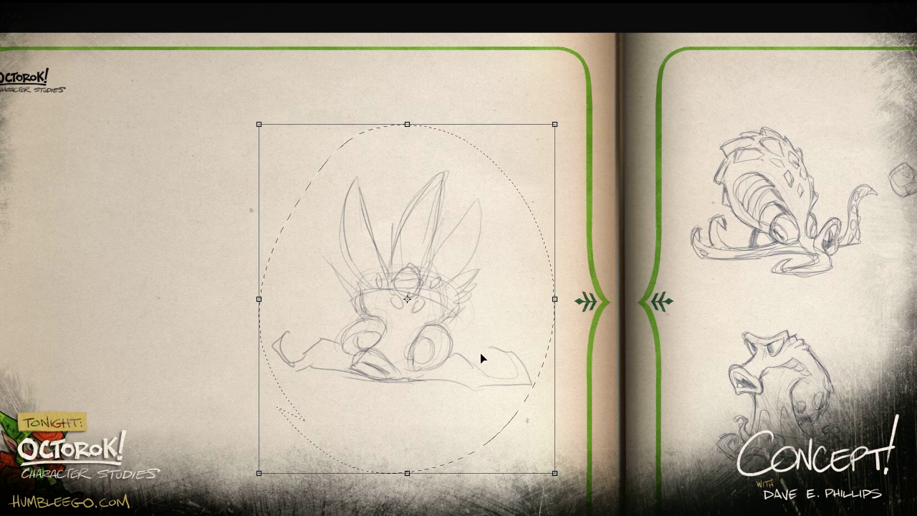
key("Return")
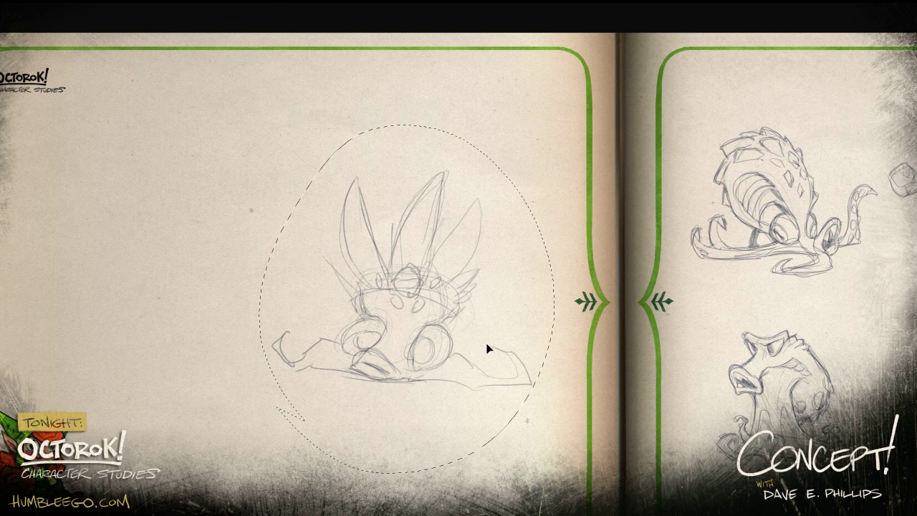
key("ctrl+d")
- Reinforce the flipped octorok's crown with extra small spikes and add drooping leaf tufts at both sides of the head
mouse_move(351, 282)
left_mouse_down()
mouse_move(324, 290)
mouse_move(319, 258)
mouse_move(345, 258)
mouse_move(351, 270)
left_mouse_up()
mouse_move(342, 212)
left_mouse_down()
mouse_move(392, 252)
mouse_move(434, 255)
mouse_move(480, 204)
mouse_move(477, 264)
mouse_move(458, 274)
mouse_move(481, 266)
mouse_move(462, 287)
mouse_move(501, 275)
mouse_move(497, 290)
mouse_move(442, 277)
mouse_move(486, 309)
left_mouse_up()
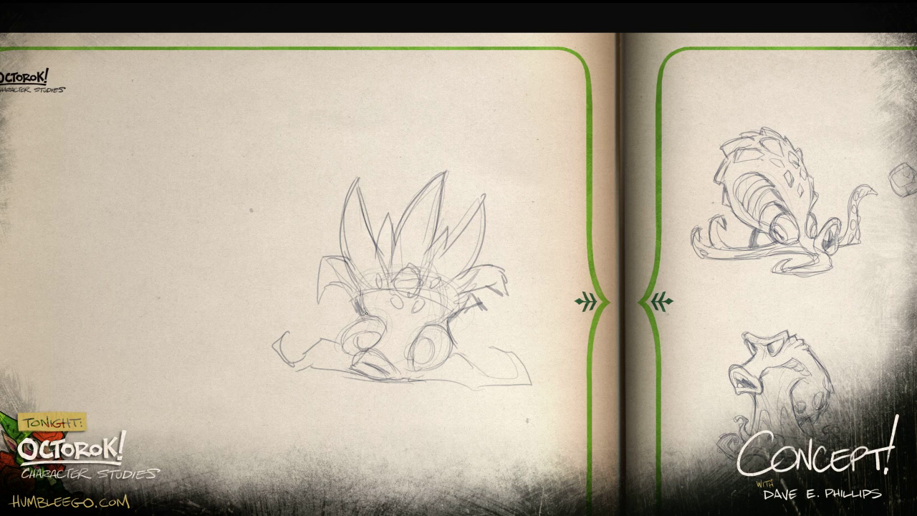
- Lasso the leaf-crowned octorok, scale it down and place it in the upper outer corner of the left page
mouse_move(472, 453)
left_mouse_down()
mouse_move(487, 166)
mouse_move(437, 464)
mouse_move(573, 383)
left_mouse_up()
key("ctrl+t")
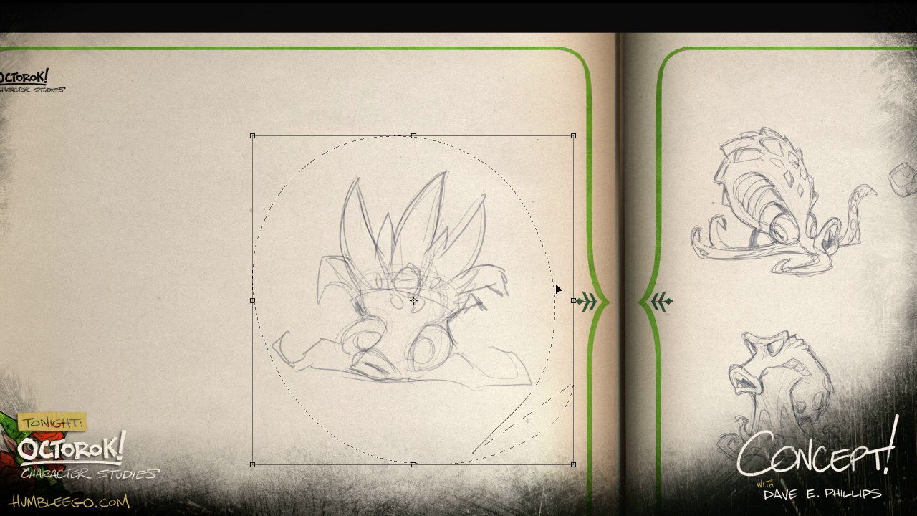
mouse_move(572, 136)
left_mouse_down()
mouse_move(538, 195)
mouse_move(548, 193)
left_mouse_up()
mouse_move(499, 374)
left_mouse_down()
mouse_move(543, 327)
mouse_move(606, 302)
mouse_move(550, 316)
mouse_move(589, 344)
mouse_move(570, 337)
left_mouse_up()
mouse_move(495, 283)
left_mouse_down()
mouse_move(139, 271)
mouse_move(152, 255)
left_mouse_up()
key("Return")
left_click_drag(499, 350, 562, 272)
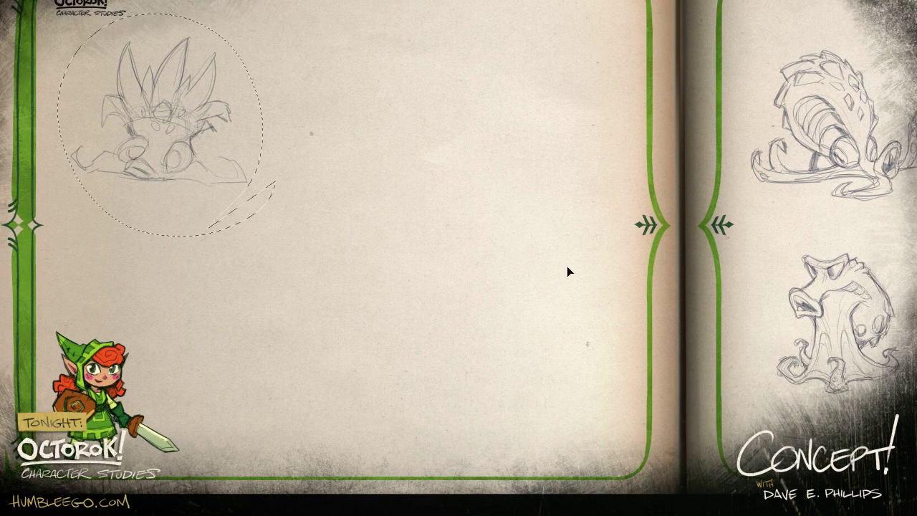
key("ctrl+d")
- Open the brush preset picker for sketching in the blank area beside the leaf-crowned octorok
left_click_drag(554, 315, 526, 325)
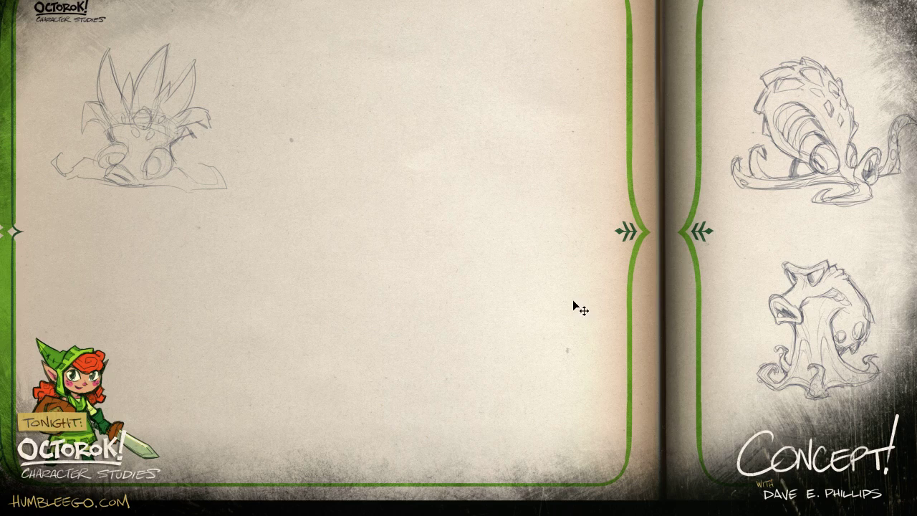
key("ctrl+plus")
left_click_drag(568, 314, 459, 434)
mouse_move(527, 432)
left_mouse_down()
mouse_move(635, 362)
mouse_move(576, 336)
left_mouse_up()
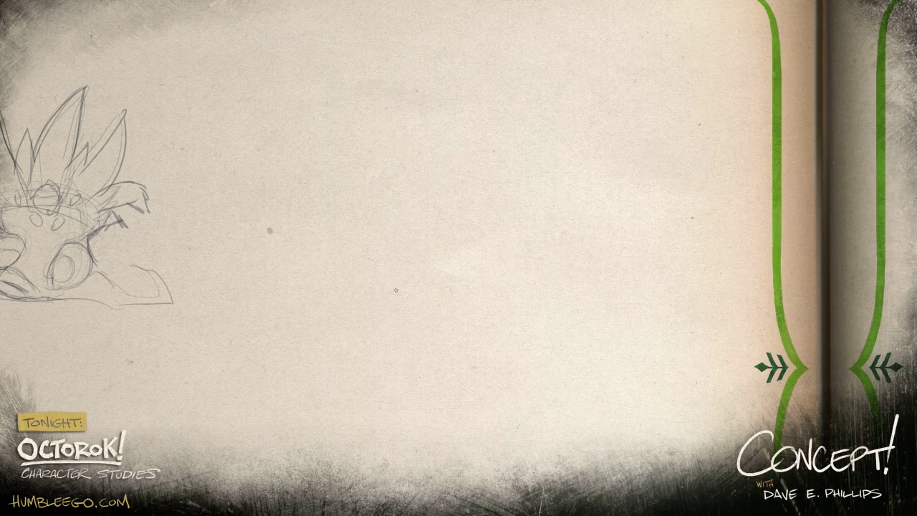
right_click(457, 290)
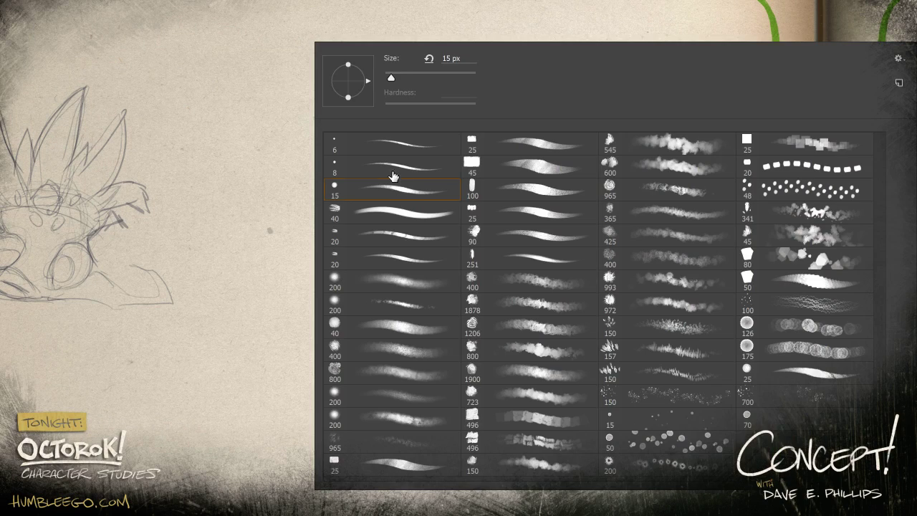
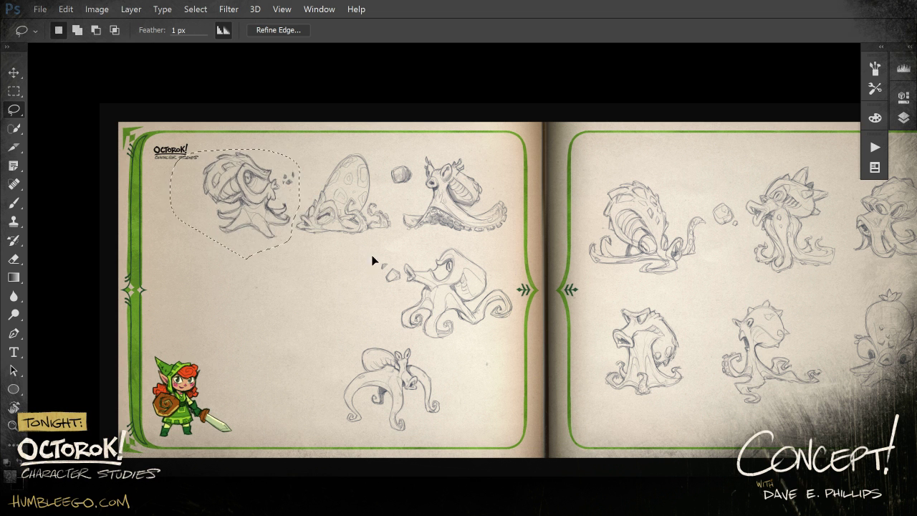
- Move the lowest octorok to the outer end of the second row and shift the rock-spitting one slightly toward the gutter
mouse_move(401, 326)
left_mouse_down()
mouse_move(308, 401)
mouse_move(437, 403)
mouse_move(240, 335)
mouse_move(247, 319)
mouse_move(255, 328)
left_mouse_up()
key("ctrl+d")
mouse_move(498, 258)
left_mouse_down()
mouse_move(366, 279)
mouse_move(522, 319)
mouse_move(488, 323)
left_mouse_up()
key("ctrl+d")
- Lasso the first octorok in the upper row and shift it slightly toward the outer page edge
mouse_move(270, 253)
left_mouse_down()
mouse_move(286, 228)
mouse_move(204, 147)
mouse_move(269, 253)
left_mouse_up()
mouse_move(265, 217)
left_mouse_down()
mouse_move(247, 207)
mouse_move(255, 218)
left_mouse_up()
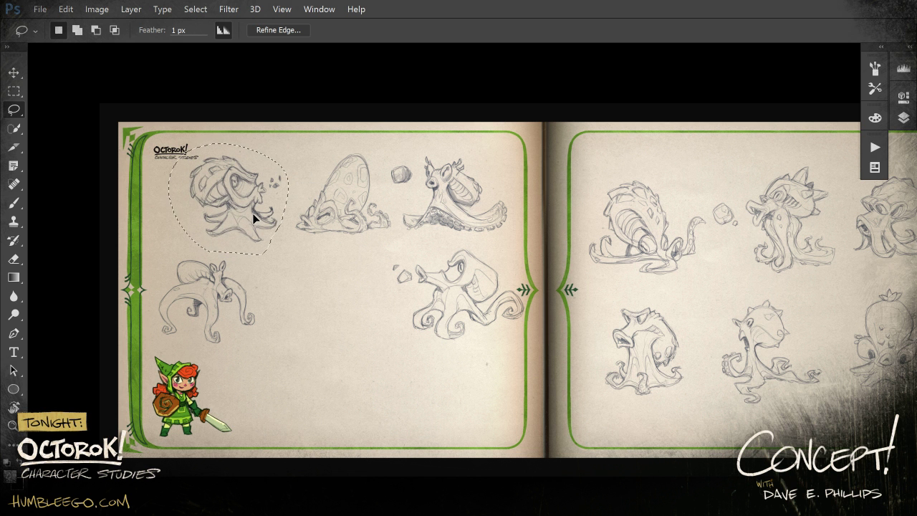
key("ctrl+d")
- Confirm the operation that cannot be undone and check the active sketch layer in the Octorok group
left_click_drag(415, 364, 509, 335)
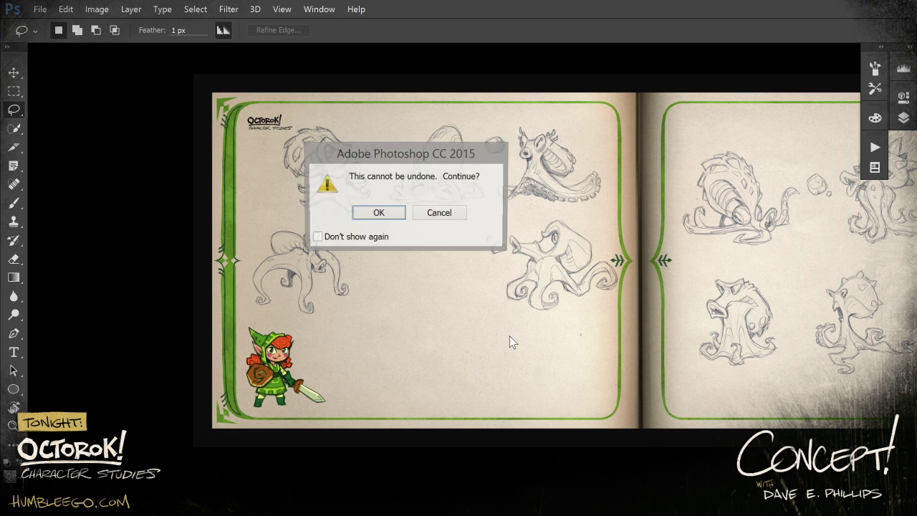
left_click(395, 216)
left_click(903, 118)
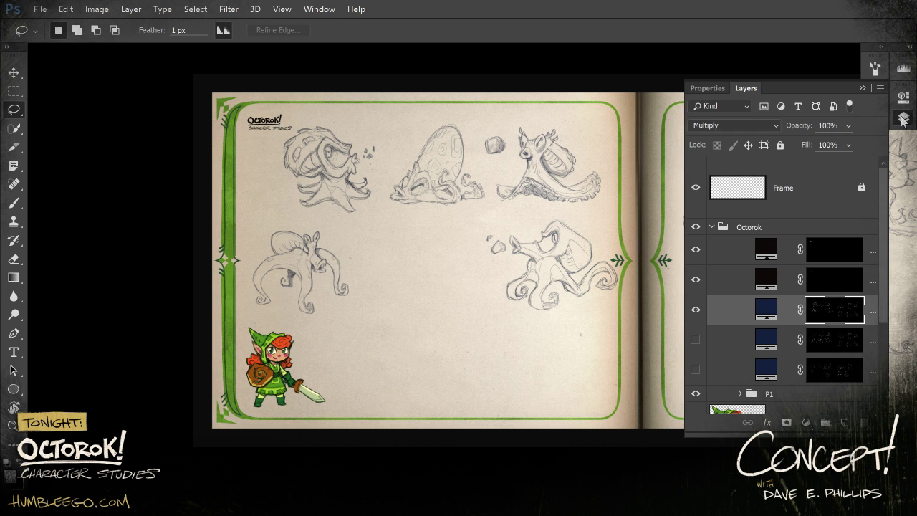
left_click_drag(530, 323, 538, 322)
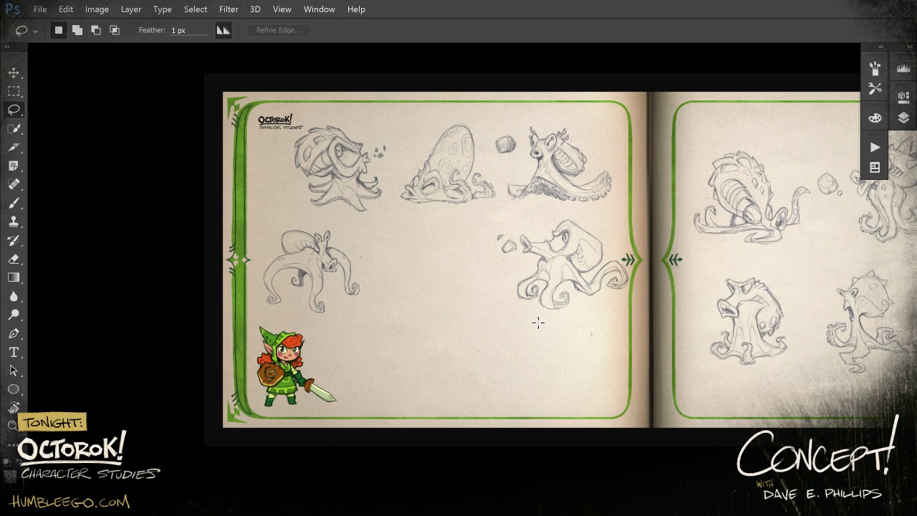
- Switch to full-screen mode with the interface hidden and frame the empty middle spot in the left page's second row
key("f")
key("f")
key("f")
key("f")
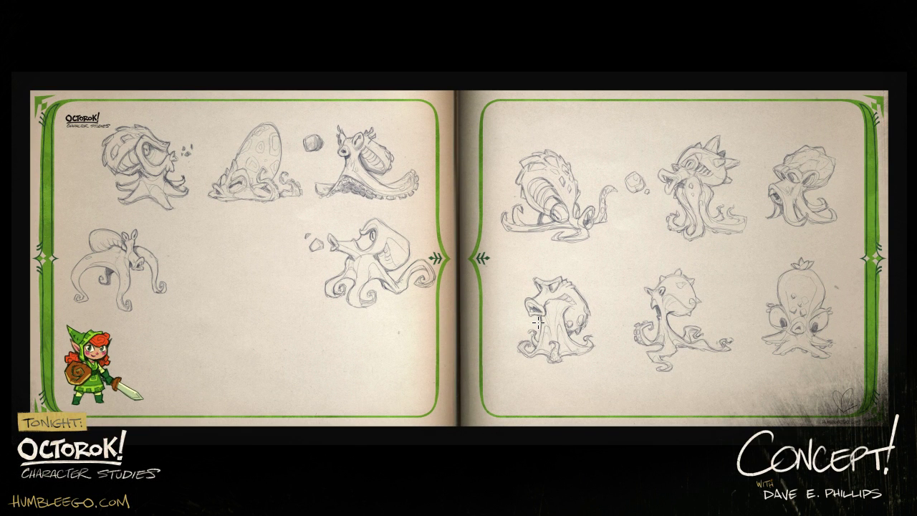
key("ctrl+plus")
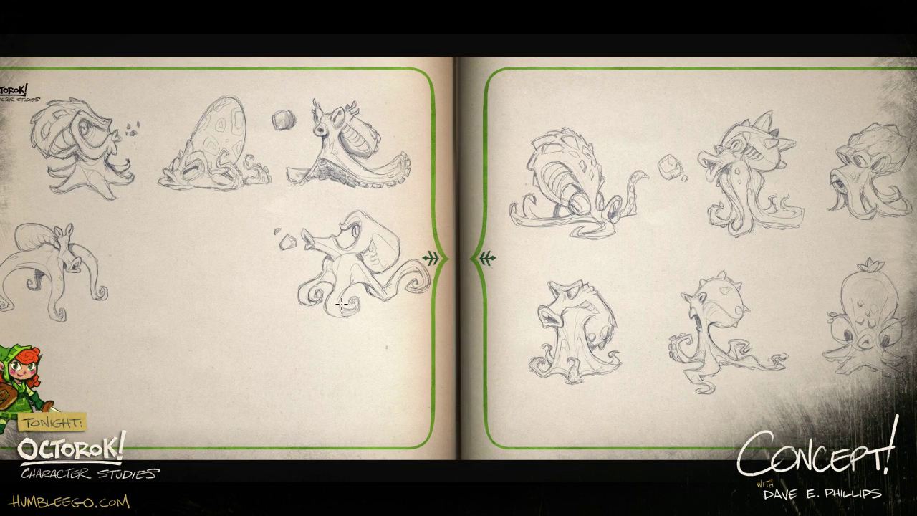
key("ctrl+plus")
left_click_drag(287, 303, 636, 350)
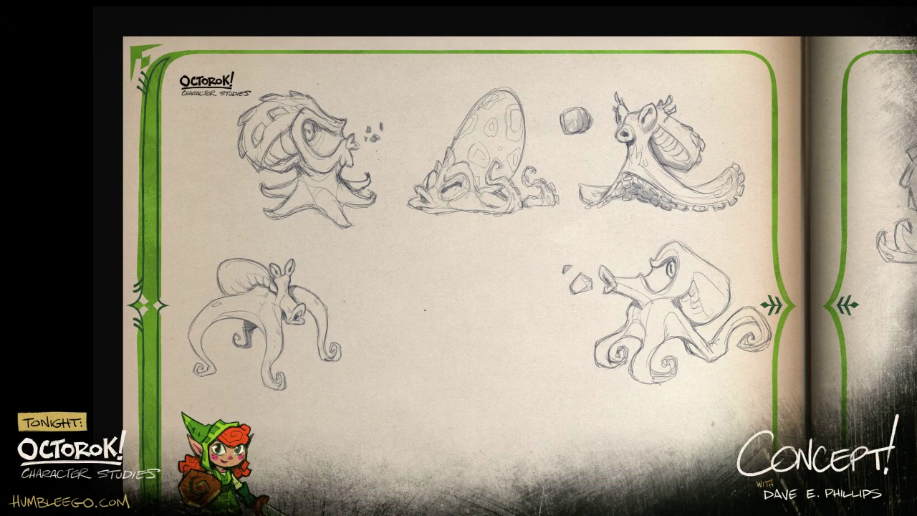
- Choose the 15 px brush and rough in a new octorok's eye stalks and mouth in the second row's gap
right_click(452, 337)
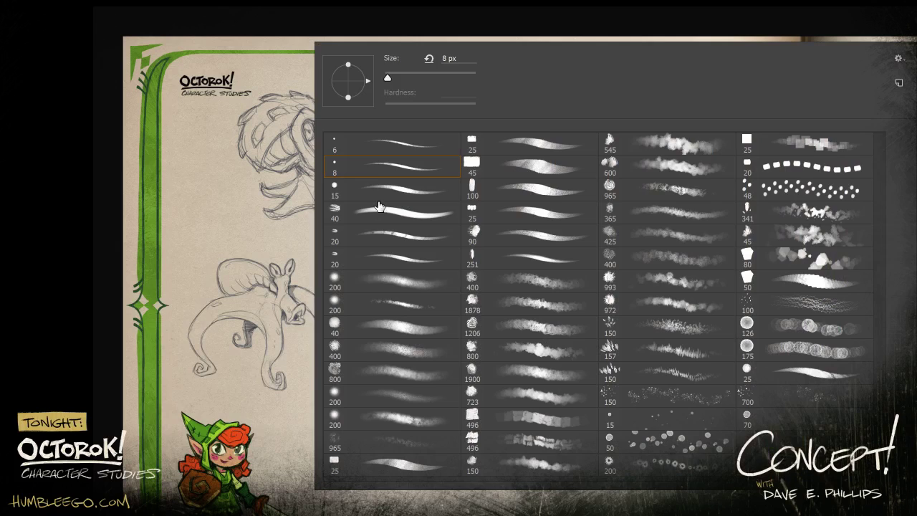
left_click(375, 188)
key("Return")
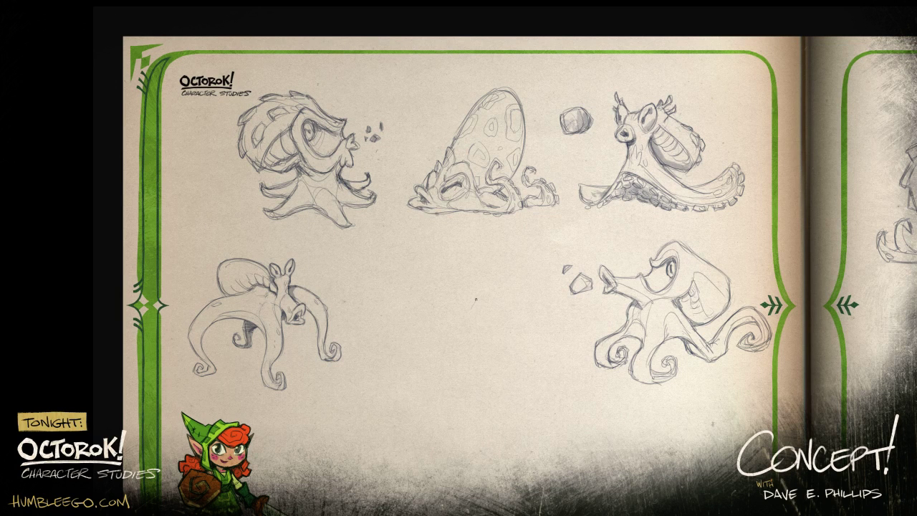
mouse_move(489, 296)
left_mouse_down()
mouse_move(485, 306)
mouse_move(491, 295)
mouse_move(479, 290)
left_mouse_up()
mouse_move(477, 295)
left_mouse_down()
mouse_move(475, 243)
mouse_move(484, 247)
mouse_move(483, 262)
mouse_move(479, 253)
mouse_move(496, 255)
mouse_move(480, 290)
left_mouse_up()
mouse_move(482, 241)
left_mouse_down()
mouse_move(484, 273)
mouse_move(501, 242)
mouse_move(504, 259)
mouse_move(495, 244)
mouse_move(507, 256)
mouse_move(481, 289)
left_mouse_up()
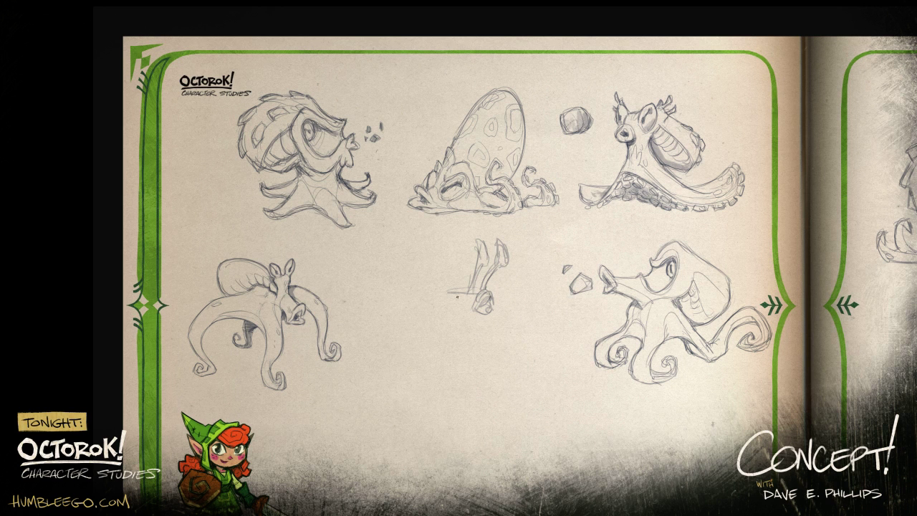
- Rough in the new octorok's rounded body and curling tentacles beneath the eye stalks
mouse_move(441, 313)
left_mouse_down()
mouse_move(472, 309)
mouse_move(412, 303)
left_mouse_up()
mouse_move(511, 312)
left_mouse_down()
mouse_move(486, 320)
mouse_move(486, 362)
left_mouse_up()
mouse_move(443, 334)
left_mouse_down()
mouse_move(461, 346)
mouse_move(440, 301)
mouse_move(451, 243)
mouse_move(467, 364)
left_mouse_up()
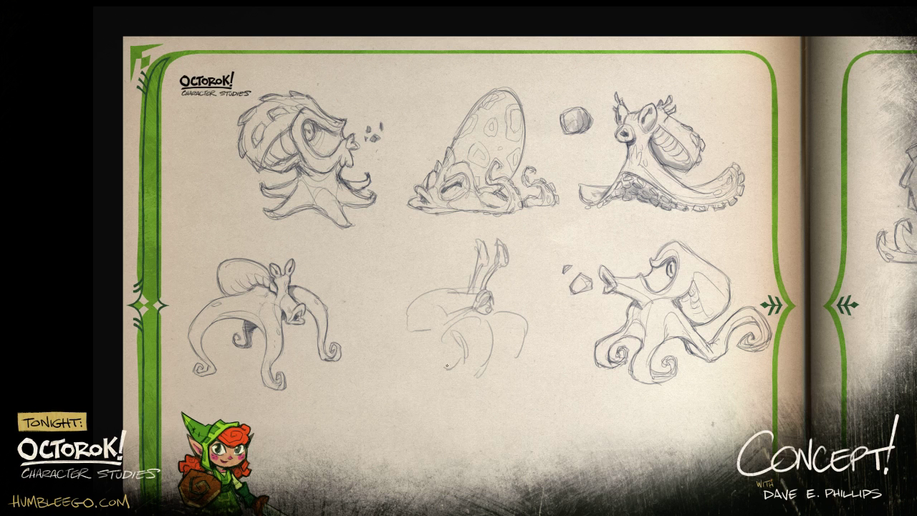
mouse_move(439, 356)
left_mouse_down()
mouse_move(464, 375)
mouse_move(506, 360)
mouse_move(503, 368)
mouse_move(527, 315)
left_mouse_up()
mouse_move(395, 316)
left_mouse_down()
mouse_move(433, 286)
mouse_move(392, 328)
mouse_move(418, 290)
mouse_move(449, 285)
mouse_move(394, 326)
mouse_move(413, 329)
mouse_move(396, 342)
mouse_move(401, 336)
mouse_move(385, 378)
mouse_move(409, 382)
mouse_move(423, 365)
mouse_move(413, 351)
mouse_move(396, 364)
mouse_move(441, 347)
left_mouse_up()
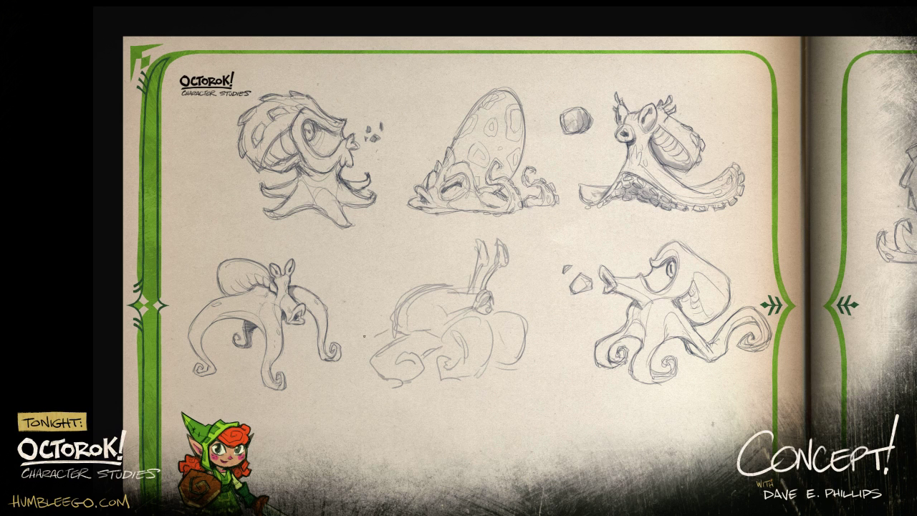
left_click_drag(356, 331, 361, 355)
- Lasso the new rough, move it lower on the page and flip it horizontally
mouse_move(526, 290)
left_mouse_down()
mouse_move(469, 229)
mouse_move(345, 295)
mouse_move(369, 390)
mouse_move(544, 344)
mouse_move(521, 337)
mouse_move(507, 397)
left_mouse_up()
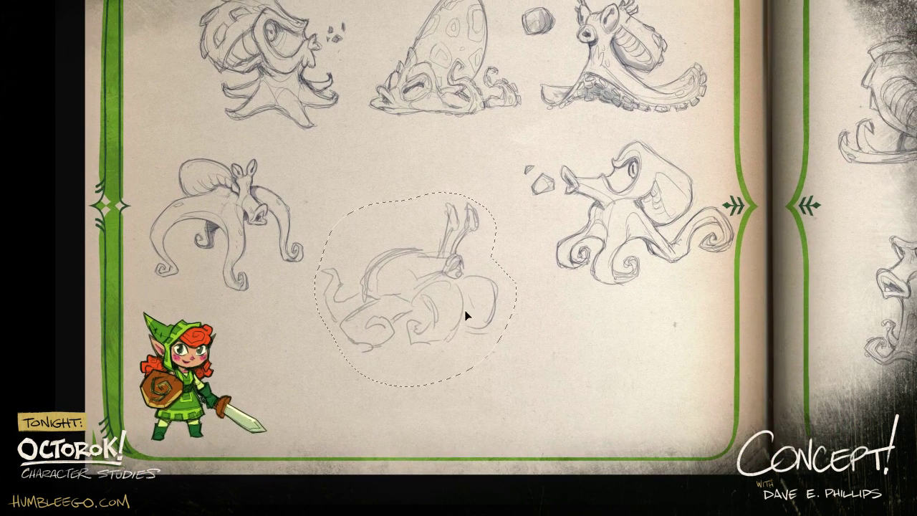
mouse_move(466, 315)
left_mouse_down()
mouse_move(502, 383)
mouse_move(494, 360)
left_mouse_up()
key("ctrl+t")
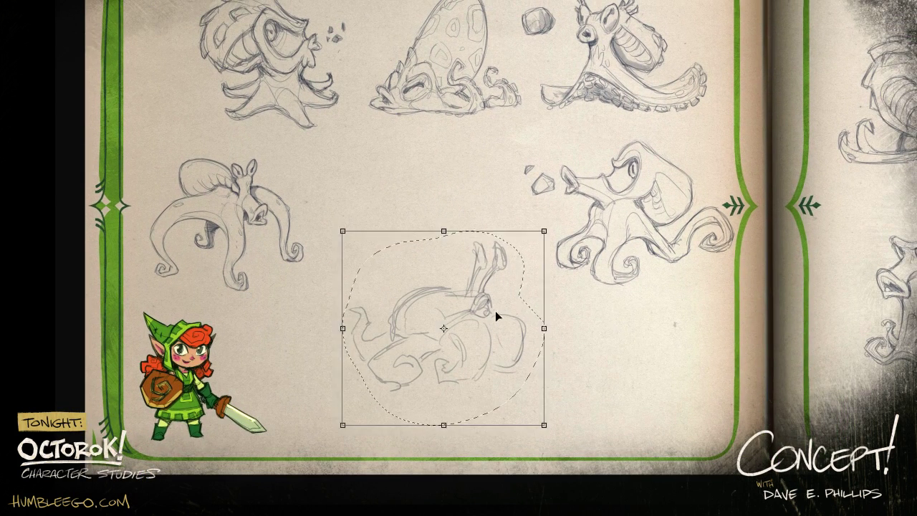
right_click(491, 314)
left_click(534, 289)
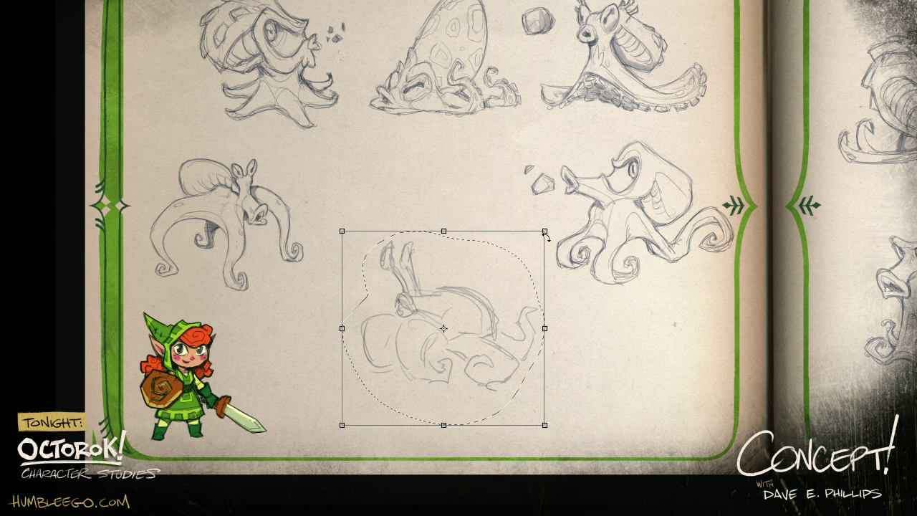
- Scale the flipped rough down slightly, shift it toward the gutter and deselect it
left_click_drag(544, 231, 513, 245)
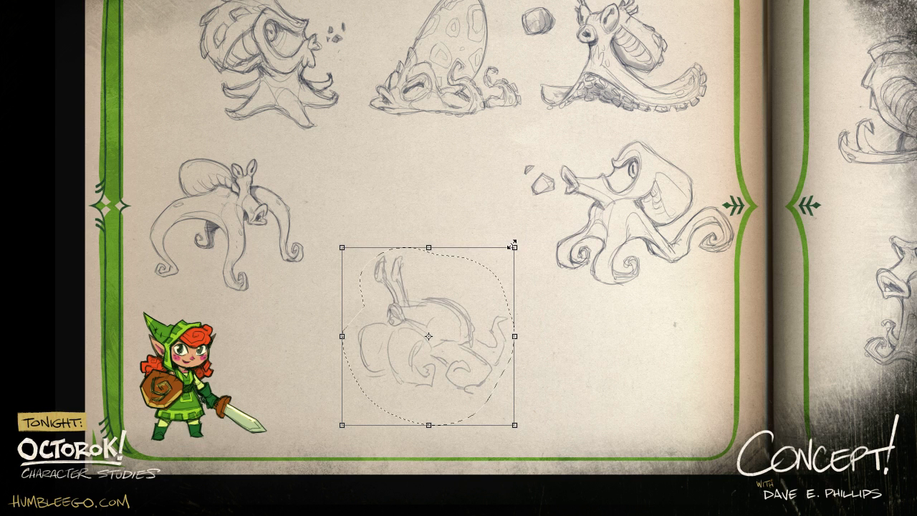
key("Return")
mouse_move(470, 359)
left_mouse_down()
mouse_move(502, 373)
mouse_move(502, 360)
left_mouse_up()
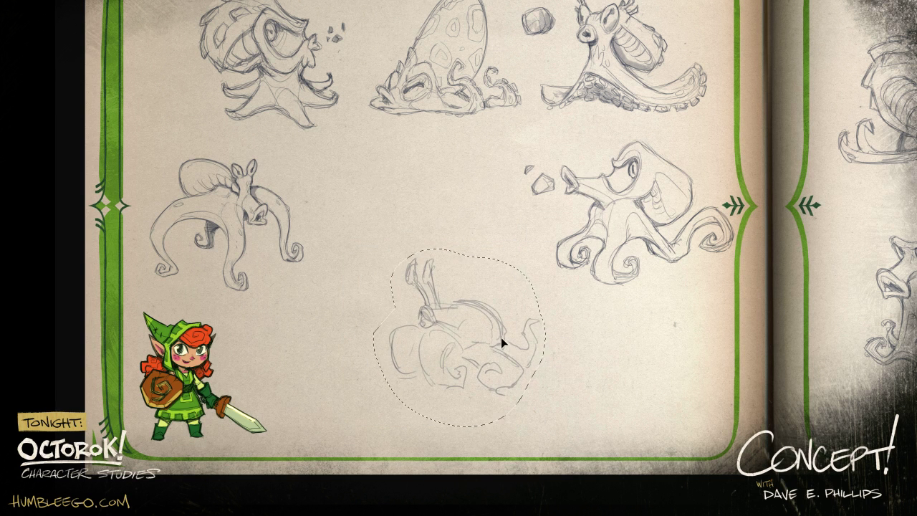
key("ctrl+d")
- Lasso the new octorok rough up close and fade its lines with a Levels adjustment
left_click_drag(549, 321, 574, 227)
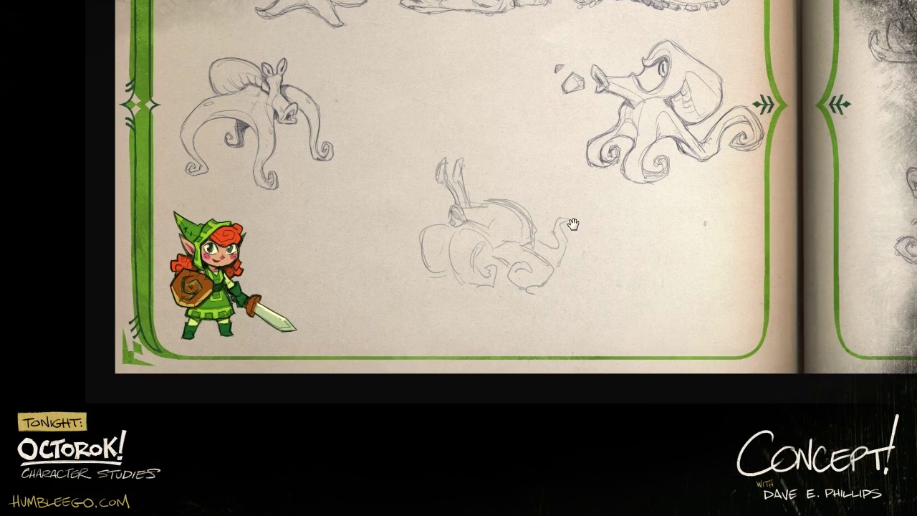
scroll(573, 224, "up", 3)
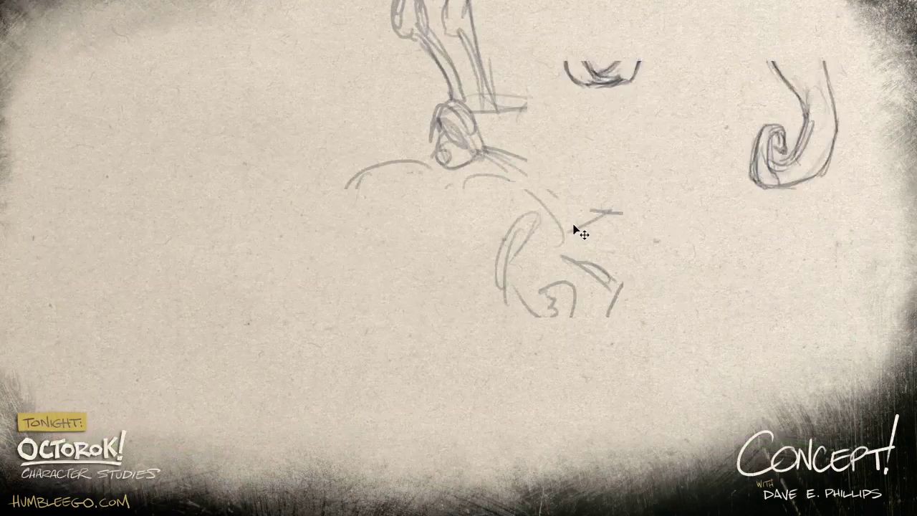
scroll(614, 237, "up", 1)
scroll(623, 236, "down", 3)
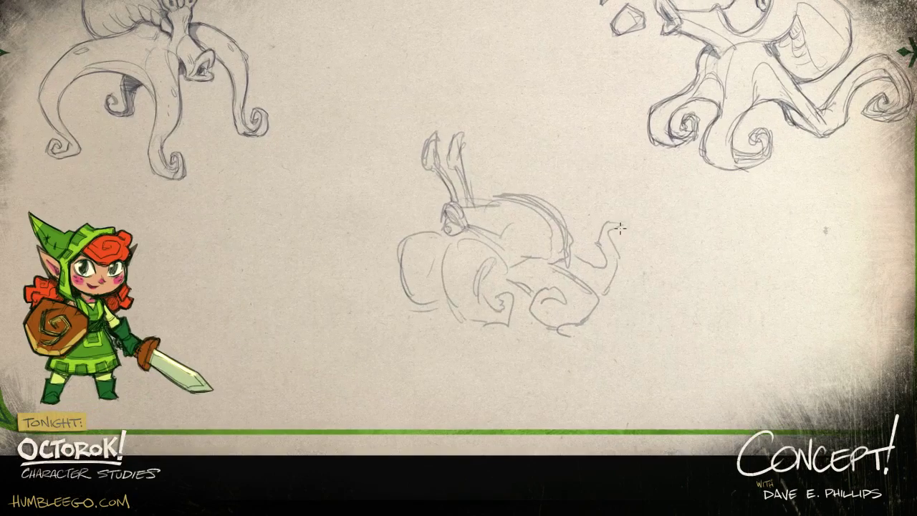
scroll(623, 239, "up", 2)
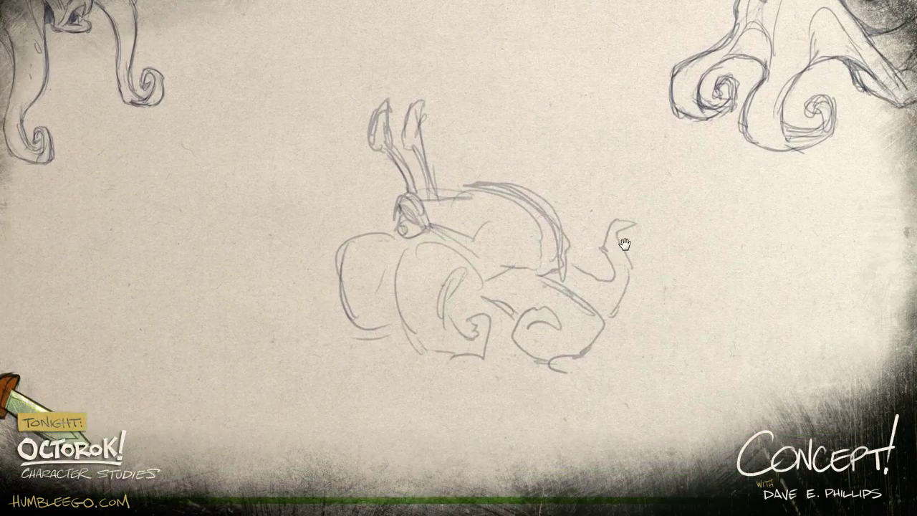
key("f")
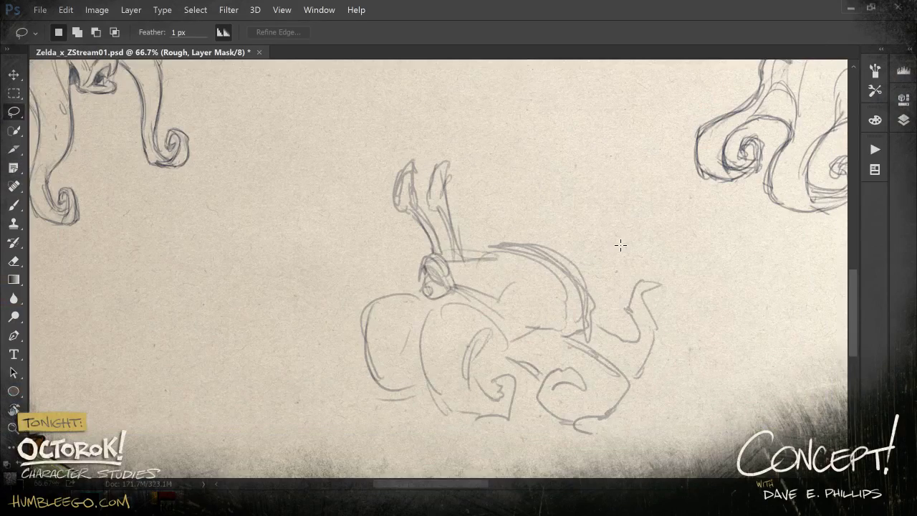
key("f")
mouse_move(570, 210)
left_mouse_down()
mouse_move(348, 122)
mouse_move(285, 326)
mouse_move(662, 255)
mouse_move(605, 206)
left_mouse_up()
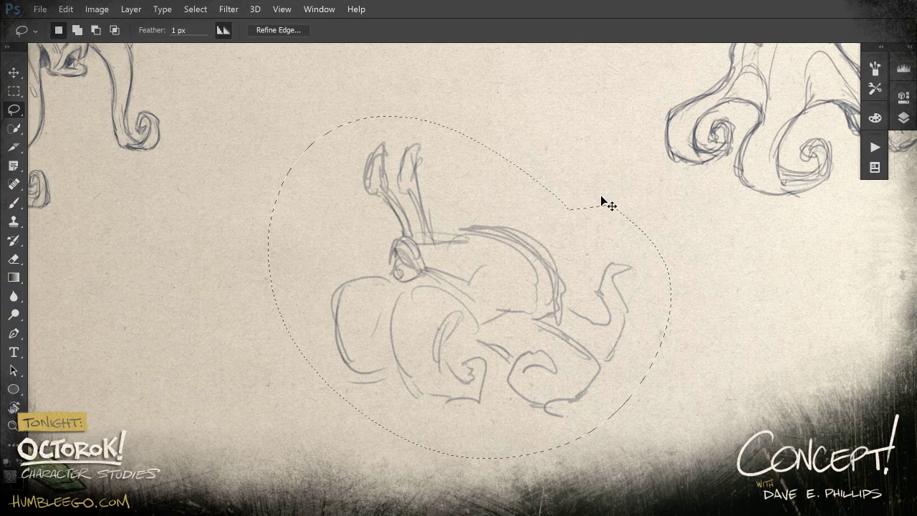
key("ctrl+l")
mouse_move(772, 327)
left_mouse_down()
mouse_move(670, 351)
mouse_move(716, 351)
left_mouse_up()
left_click(808, 122)
key("ctrl+d")
- Choose the 8 px brush and redraw the mouth, snout and domed body outline over the faded rough
key("b")
right_click(401, 264)
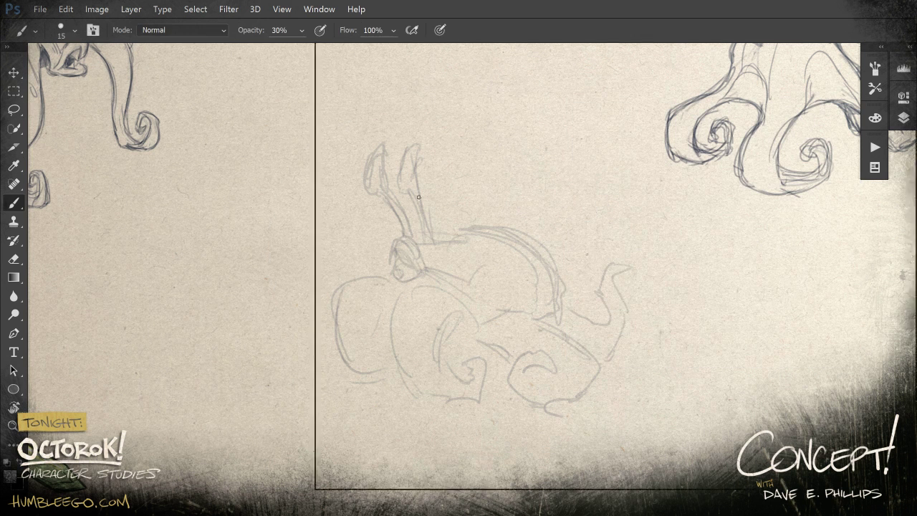
left_click(392, 172)
key("Return")
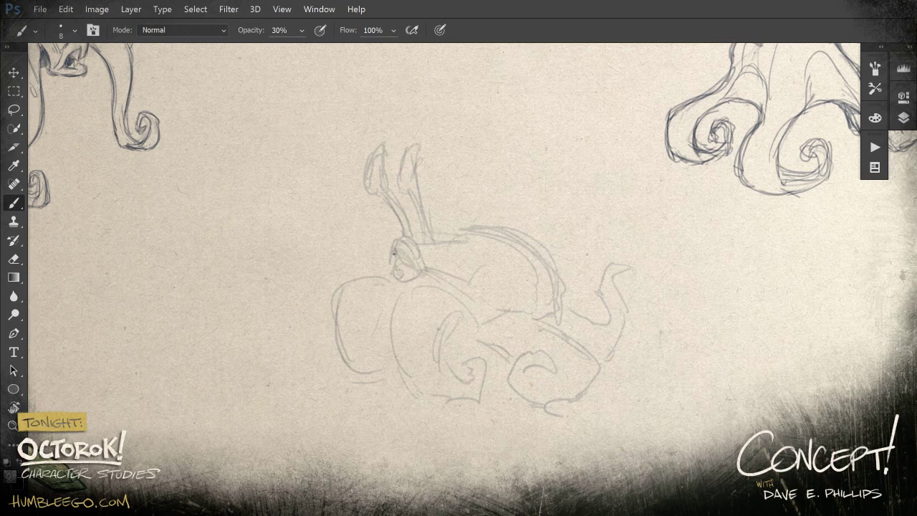
mouse_move(394, 240)
left_mouse_down()
mouse_move(423, 270)
mouse_move(396, 240)
mouse_move(396, 266)
mouse_move(404, 257)
mouse_move(398, 252)
mouse_move(416, 273)
left_mouse_up()
mouse_move(393, 239)
left_mouse_down()
mouse_move(472, 275)
mouse_move(443, 276)
mouse_move(483, 270)
mouse_move(533, 295)
left_mouse_up()
mouse_move(474, 276)
left_mouse_down()
mouse_move(527, 305)
mouse_move(533, 298)
left_mouse_up()
mouse_move(428, 239)
left_mouse_down()
mouse_move(517, 228)
mouse_move(473, 238)
mouse_move(522, 233)
mouse_move(560, 274)
left_mouse_up()
mouse_move(527, 235)
left_mouse_down()
mouse_move(555, 271)
mouse_move(564, 308)
left_mouse_up()
- Define both eye stalks, the snout's contour and the outlines of the two eyes
left_click_drag(413, 187, 430, 254)
mouse_move(426, 210)
left_mouse_down()
mouse_move(433, 241)
mouse_move(486, 268)
left_mouse_up()
left_click_drag(529, 239, 533, 289)
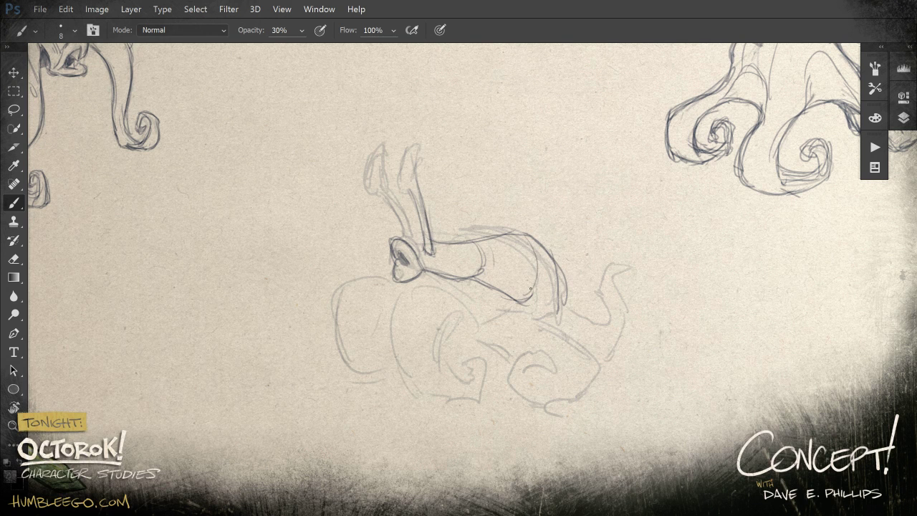
left_click_drag(463, 238, 435, 242)
left_click_drag(390, 192, 410, 235)
mouse_move(365, 176)
left_mouse_down()
mouse_move(388, 146)
mouse_move(379, 194)
mouse_move(391, 150)
left_mouse_up()
mouse_move(412, 183)
left_mouse_down()
mouse_move(417, 151)
mouse_move(435, 139)
mouse_move(418, 177)
mouse_move(410, 167)
mouse_move(429, 149)
mouse_move(404, 150)
mouse_move(403, 125)
mouse_move(418, 166)
mouse_move(420, 138)
mouse_move(375, 170)
left_mouse_up()
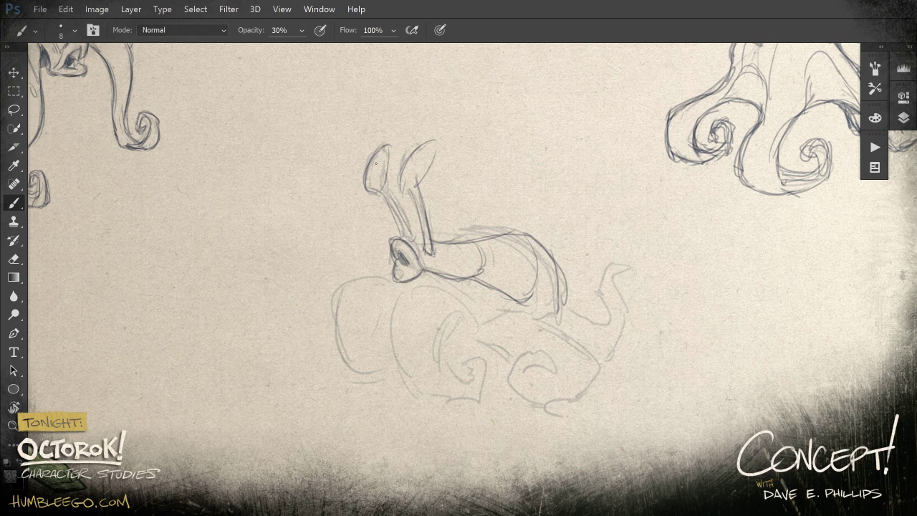
- Add pupils and firmer edges to the stalked eyes, and draw spat rocks in front of the mouth
left_click_drag(407, 172, 428, 148)
left_click_drag(374, 172, 384, 147)
left_click_drag(375, 183, 377, 148)
left_click_drag(404, 182, 423, 155)
mouse_move(400, 188)
left_mouse_down()
mouse_move(405, 168)
mouse_move(437, 140)
mouse_move(427, 179)
left_mouse_up()
left_click_drag(387, 147, 404, 232)
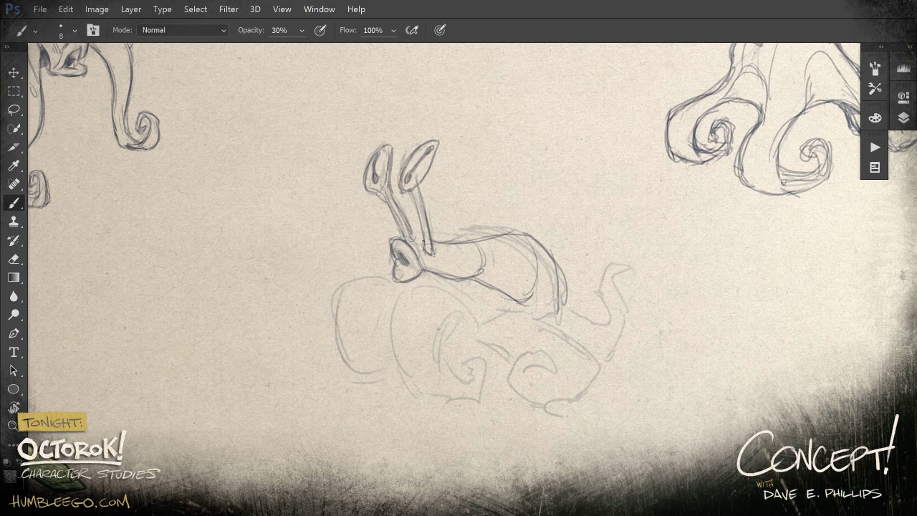
mouse_move(410, 193)
left_mouse_down()
mouse_move(421, 227)
mouse_move(438, 142)
left_mouse_up()
mouse_move(293, 236)
left_mouse_down()
mouse_move(304, 228)
mouse_move(315, 255)
mouse_move(315, 225)
left_mouse_up()
left_click_drag(334, 263, 338, 254)
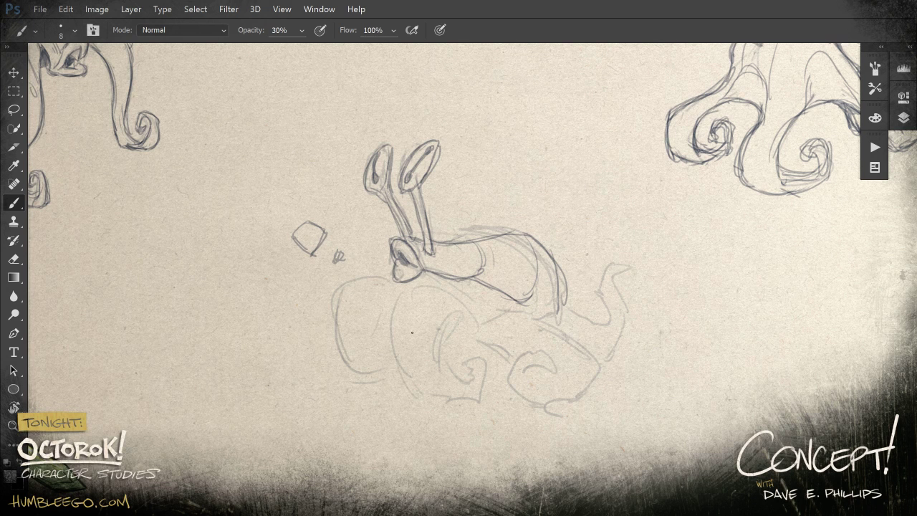
- Draw the near front tentacle with its spiral tip and the arched far tentacle behind it
mouse_move(423, 287)
left_mouse_down()
mouse_move(428, 310)
mouse_move(367, 348)
mouse_move(367, 386)
mouse_move(399, 415)
left_mouse_up()
left_click_drag(447, 308, 406, 319)
left_click_drag(399, 380, 458, 343)
left_click_drag(466, 310, 456, 343)
left_click_drag(389, 328, 373, 420)
mouse_move(399, 358)
left_mouse_down()
mouse_move(408, 398)
mouse_move(428, 417)
mouse_move(417, 403)
mouse_move(441, 373)
mouse_move(427, 386)
mouse_move(436, 366)
mouse_move(452, 408)
mouse_move(429, 413)
left_mouse_up()
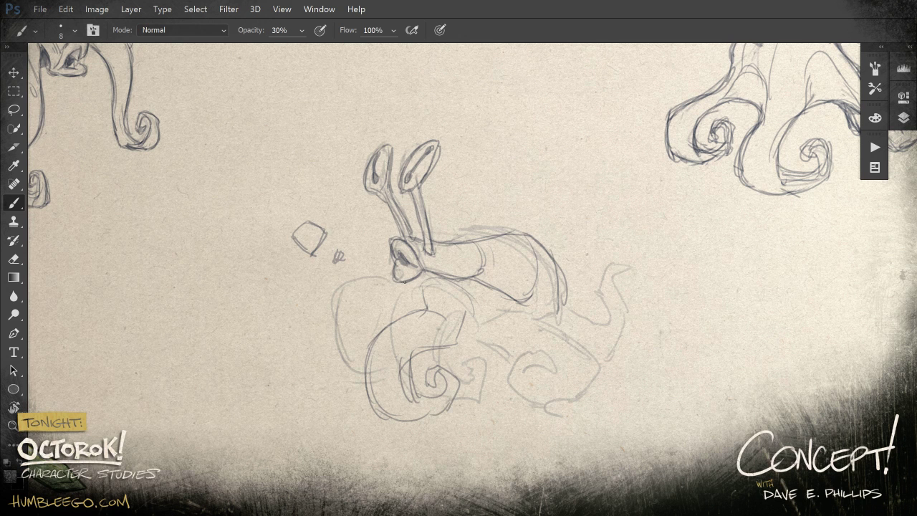
mouse_move(399, 290)
left_mouse_down()
mouse_move(314, 331)
mouse_move(309, 364)
mouse_move(365, 371)
left_mouse_up()
mouse_move(356, 327)
left_mouse_down()
mouse_move(334, 356)
mouse_move(394, 317)
left_mouse_up()
- Draw the curled tentacle beneath the body's rear and the raised tentacle trailing behind it
mouse_move(478, 319)
left_mouse_down()
mouse_move(505, 331)
mouse_move(509, 361)
left_mouse_up()
left_click_drag(516, 310, 563, 344)
mouse_move(519, 357)
left_mouse_down()
mouse_move(552, 358)
mouse_move(599, 396)
left_mouse_up()
left_click_drag(562, 369, 521, 395)
mouse_move(512, 375)
left_mouse_down()
mouse_move(514, 413)
mouse_move(582, 408)
left_mouse_up()
mouse_move(539, 373)
left_mouse_down()
mouse_move(522, 403)
mouse_move(540, 372)
left_mouse_up()
left_click_drag(543, 365, 523, 391)
mouse_move(539, 353)
left_mouse_down()
mouse_move(527, 401)
mouse_move(503, 402)
mouse_move(589, 373)
mouse_move(562, 336)
mouse_move(590, 340)
mouse_move(575, 335)
mouse_move(586, 321)
mouse_move(598, 364)
mouse_move(620, 364)
mouse_move(629, 311)
mouse_move(613, 334)
left_mouse_up()
mouse_move(610, 259)
left_mouse_down()
mouse_move(611, 286)
mouse_move(618, 258)
left_mouse_up()
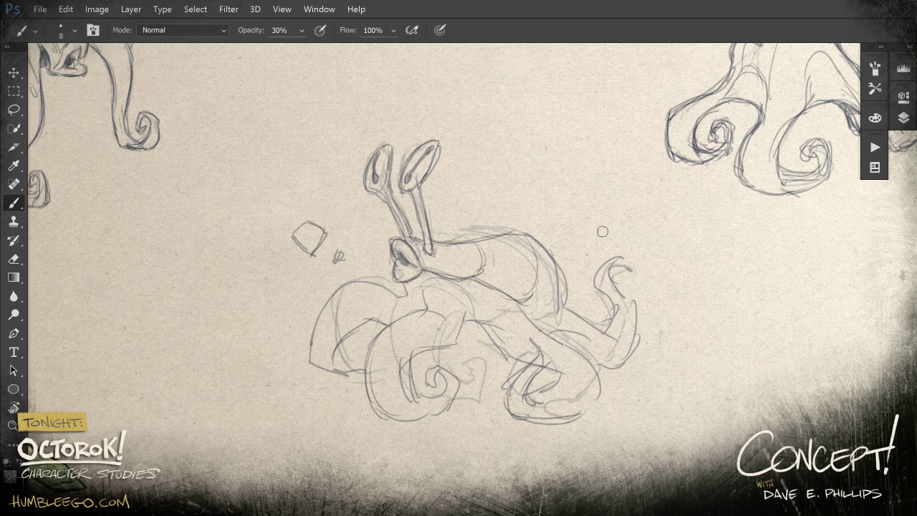
- Clear the leftover construction curl between the two near tentacles
key("space")
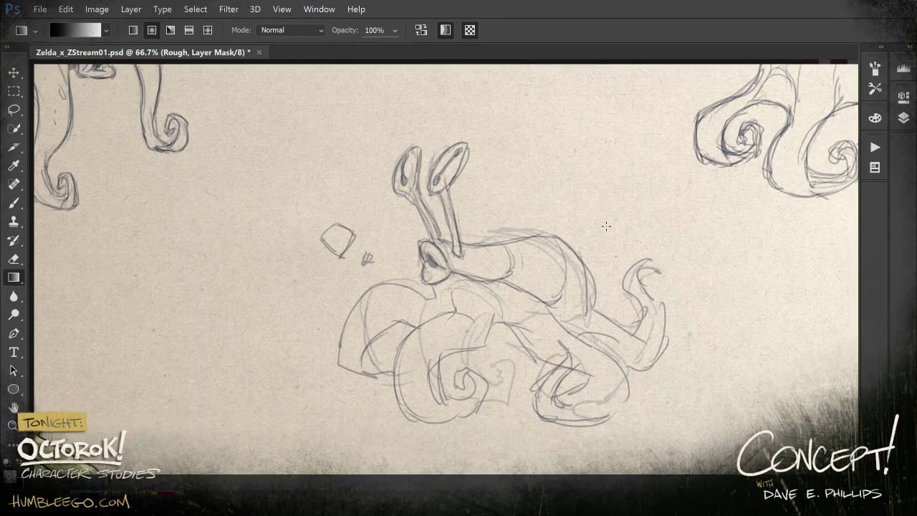
key("f")
mouse_move(478, 392)
left_mouse_down()
mouse_move(487, 365)
mouse_move(467, 385)
mouse_move(468, 370)
mouse_move(461, 400)
mouse_move(459, 365)
mouse_move(440, 358)
mouse_move(476, 349)
left_mouse_up()
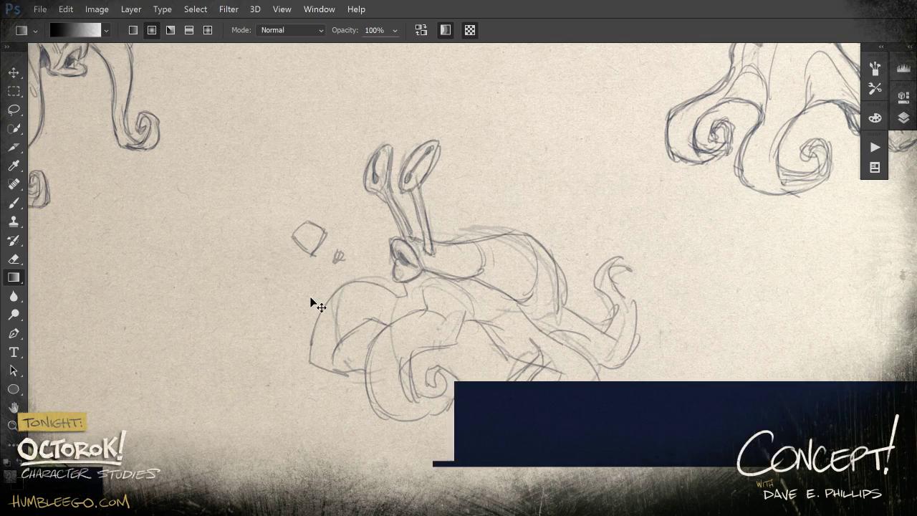
- Darken the far front tentacle's arched outline and its inner curl with the brush
key("b")
mouse_move(324, 313)
left_mouse_down()
mouse_move(373, 282)
mouse_move(395, 285)
left_mouse_up()
mouse_move(308, 360)
left_mouse_down()
mouse_move(344, 375)
mouse_move(375, 318)
left_mouse_up()
left_click_drag(361, 362, 361, 352)
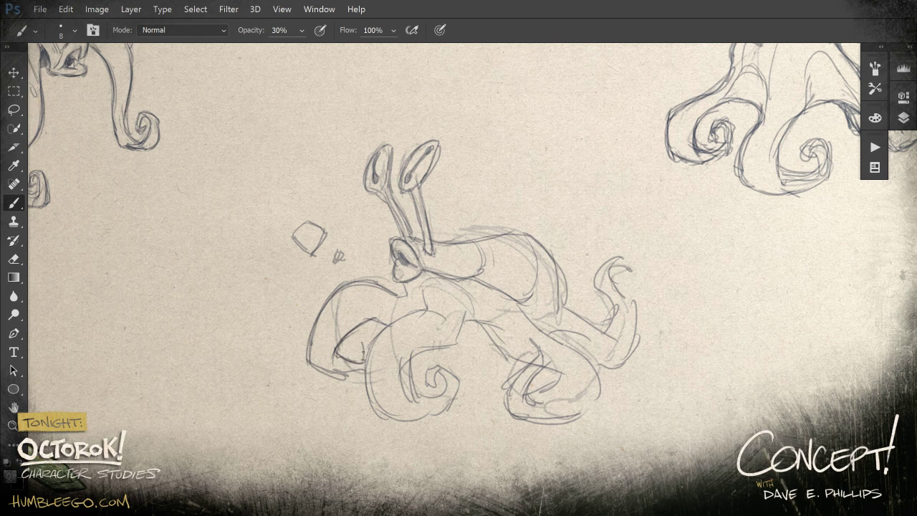
- Strengthen the near front tentacle's outline and spiral tip, joining it to the arch under the body
mouse_move(340, 381)
left_mouse_down()
mouse_move(360, 372)
mouse_move(360, 348)
mouse_move(367, 372)
mouse_move(424, 306)
mouse_move(421, 290)
mouse_move(421, 304)
mouse_move(366, 366)
mouse_move(379, 414)
left_mouse_up()
mouse_move(416, 351)
left_mouse_down()
mouse_move(406, 394)
mouse_move(460, 345)
left_mouse_up()
left_click_drag(459, 346, 462, 325)
left_click_drag(415, 399, 442, 394)
mouse_move(388, 421)
left_mouse_down()
mouse_move(430, 419)
mouse_move(457, 390)
mouse_move(444, 373)
mouse_move(409, 399)
left_mouse_up()
left_click_drag(454, 347, 492, 323)
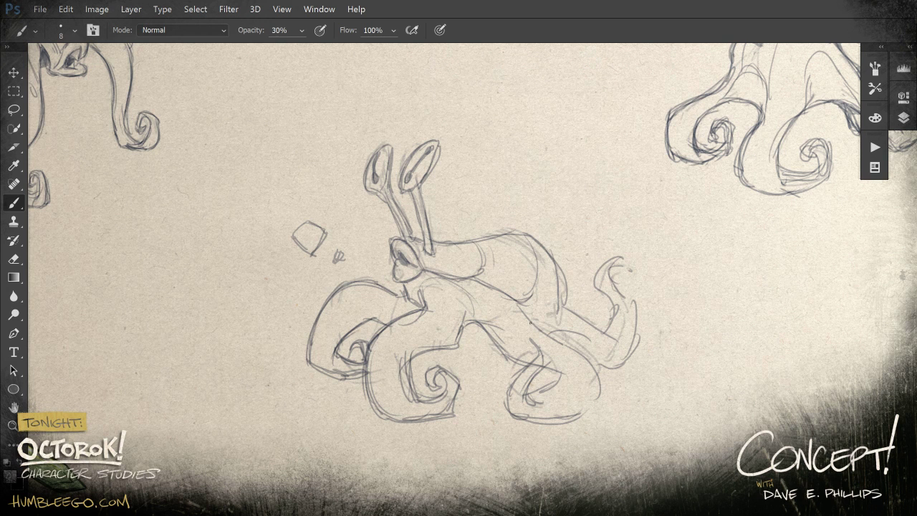
- Define the body's lower rear edge, the shoulders of the near tentacles and the front tentacle's inner contour
mouse_move(558, 316)
left_mouse_down()
mouse_move(566, 301)
mouse_move(517, 331)
left_mouse_up()
mouse_move(520, 299)
left_mouse_down()
mouse_move(489, 322)
mouse_move(491, 338)
left_mouse_up()
left_click_drag(466, 304, 440, 279)
left_click_drag(404, 349, 398, 406)
left_click_drag(395, 354, 451, 336)
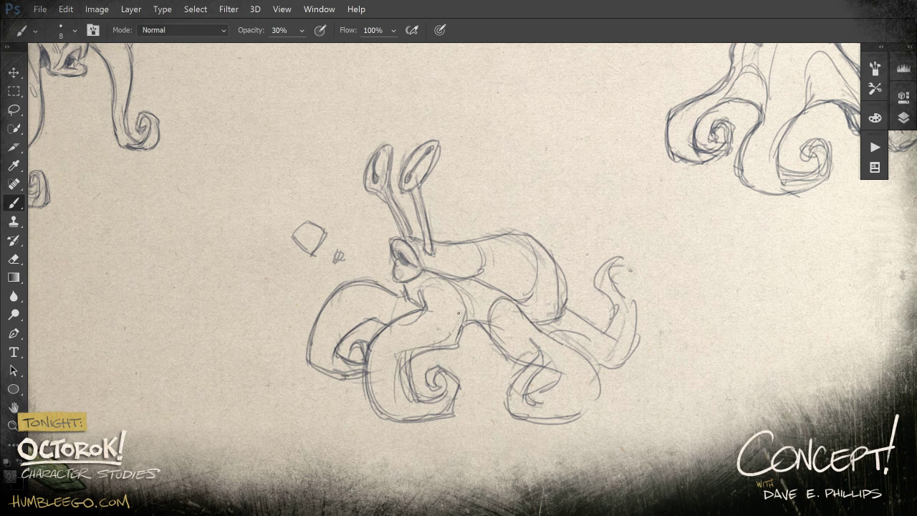
- Add inner contours to the front tentacles, firm up the curled rear tentacle and draw a stub between them
left_click_drag(436, 407, 400, 392)
left_click_drag(334, 362, 352, 316)
left_click_drag(391, 311, 338, 331)
left_click_drag(329, 300, 401, 292)
mouse_move(577, 351)
left_mouse_down()
mouse_move(597, 403)
mouse_move(586, 420)
left_mouse_up()
mouse_move(560, 376)
left_mouse_down()
mouse_move(547, 387)
mouse_move(534, 342)
mouse_move(510, 419)
left_mouse_up()
left_click_drag(516, 338, 491, 361)
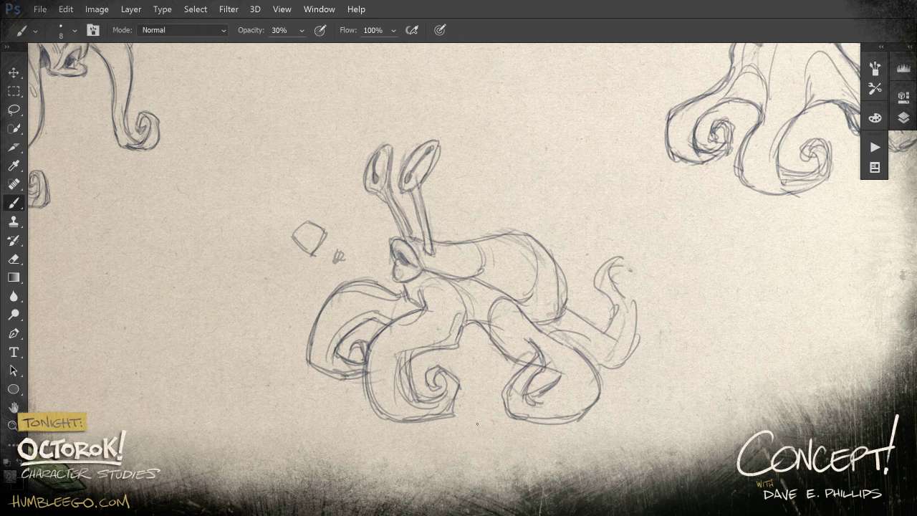
mouse_move(475, 331)
left_mouse_down()
mouse_move(468, 358)
mouse_move(495, 372)
left_mouse_up()
mouse_move(477, 326)
left_mouse_down()
mouse_move(463, 362)
mouse_move(504, 371)
left_mouse_up()
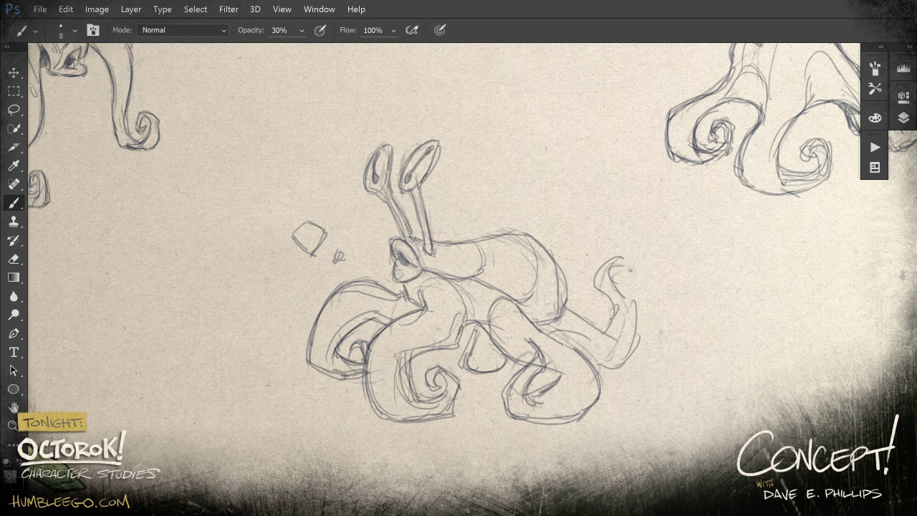
- Enlarge the brush to 60 px, shade the central stub and far tentacle's underside, and undo stray strokes
key("bracketright")
key("bracketright")
key("bracketright")
key("bracketright")
key("bracketright")
key("bracketright")
mouse_move(476, 334)
left_mouse_down()
mouse_move(467, 362)
mouse_move(498, 364)
mouse_move(495, 348)
left_mouse_up()
left_click_drag(582, 345, 630, 358)
mouse_move(402, 302)
left_mouse_down()
mouse_move(362, 320)
mouse_move(368, 287)
mouse_move(400, 300)
mouse_move(391, 313)
mouse_move(424, 294)
left_mouse_up()
left_click_drag(405, 362, 416, 397)
key("ctrl+z")
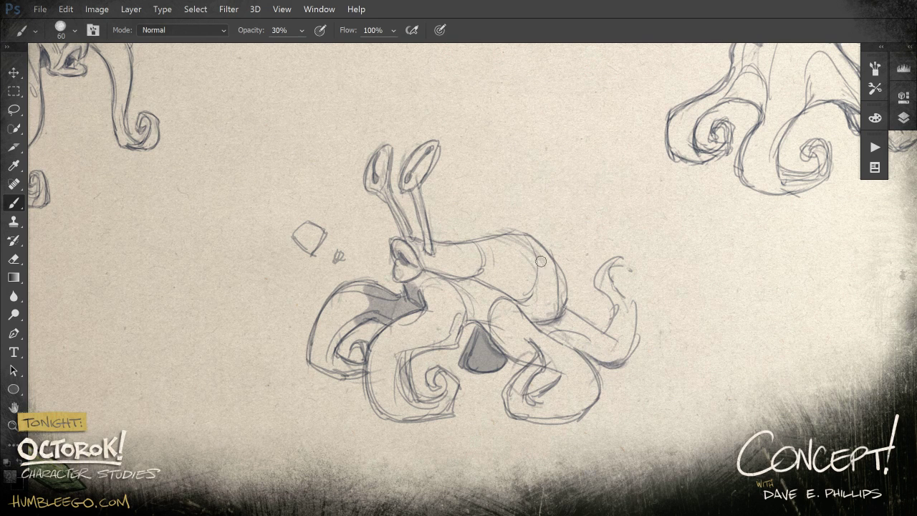
key("ctrl+z")
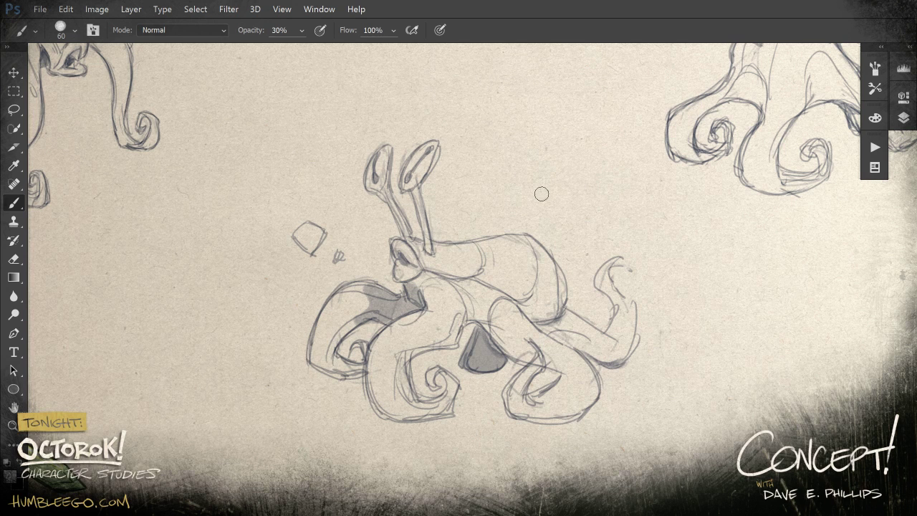
- Switch to the 8 px brush and draw short pointed spikes along the top and side of the octorok's bulbous rear body
key("F5")
left_click(383, 170)
key("F5")
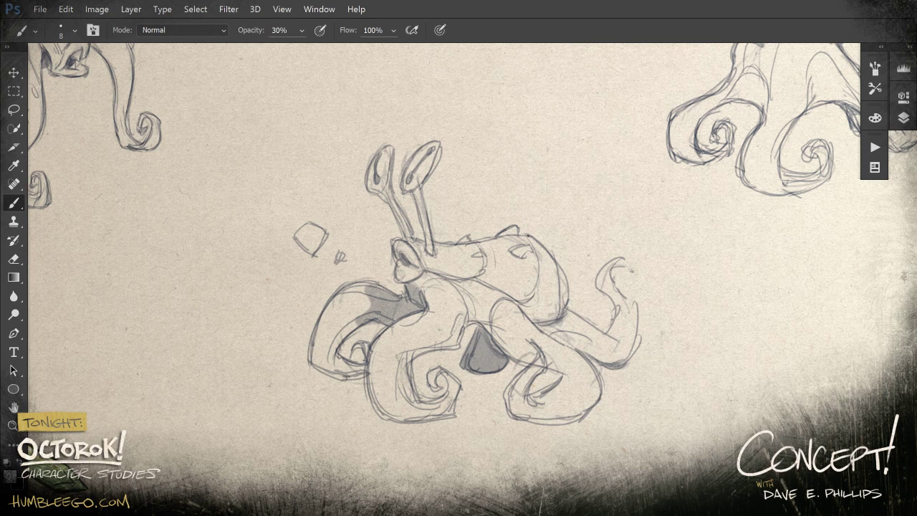
mouse_move(548, 251)
left_mouse_down()
mouse_move(562, 260)
mouse_move(533, 276)
left_mouse_up()
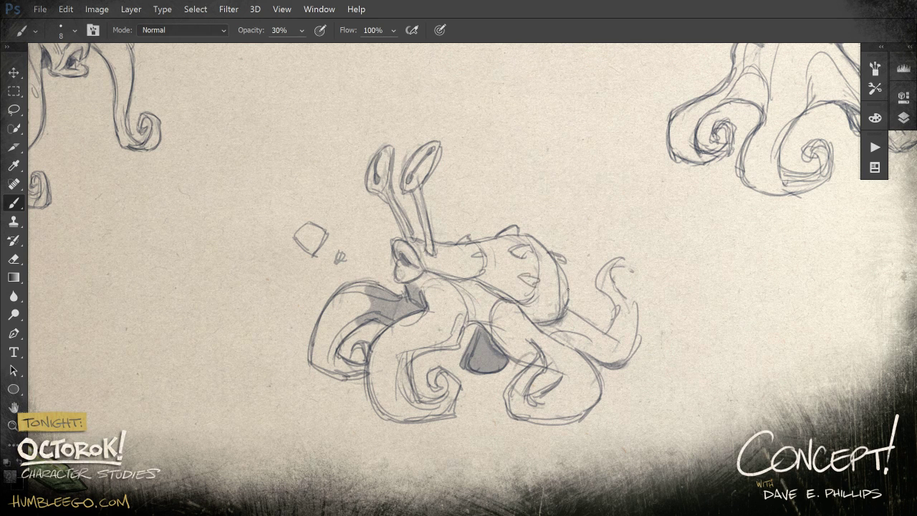
- Strengthen the outlines of the octorok's eyes, eye stalks and snout
left_click_drag(401, 187, 438, 148)
mouse_move(389, 198)
left_mouse_down()
mouse_move(437, 228)
mouse_move(421, 191)
mouse_move(434, 247)
left_mouse_up()
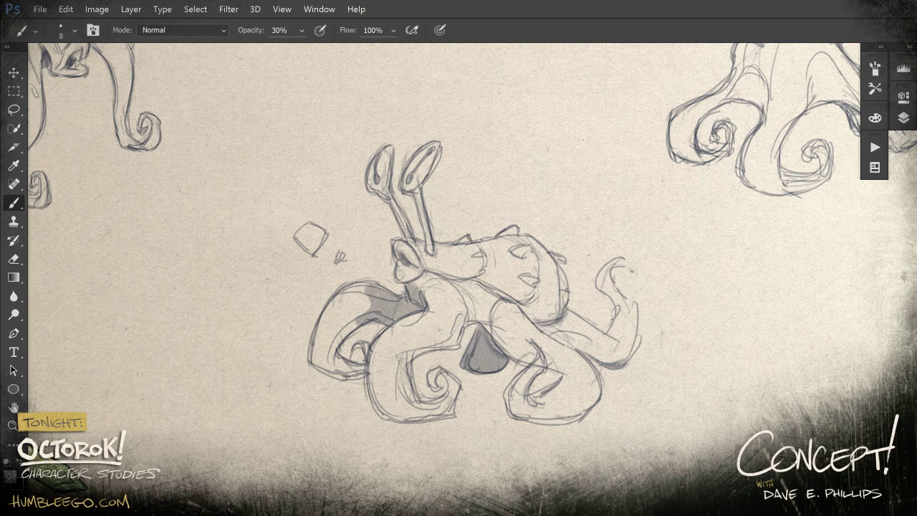
left_click_drag(396, 278, 394, 241)
- Darken the raised rear tentacle's outline and hooked tip, and add inner contours to the curled front tentacles
mouse_move(572, 278)
left_mouse_down()
mouse_move(562, 315)
mouse_move(606, 309)
mouse_move(602, 288)
mouse_move(628, 266)
left_mouse_up()
left_click_drag(641, 331, 620, 364)
mouse_move(545, 359)
left_mouse_down()
mouse_move(583, 395)
mouse_move(549, 404)
left_mouse_up()
left_click_drag(403, 355, 394, 401)
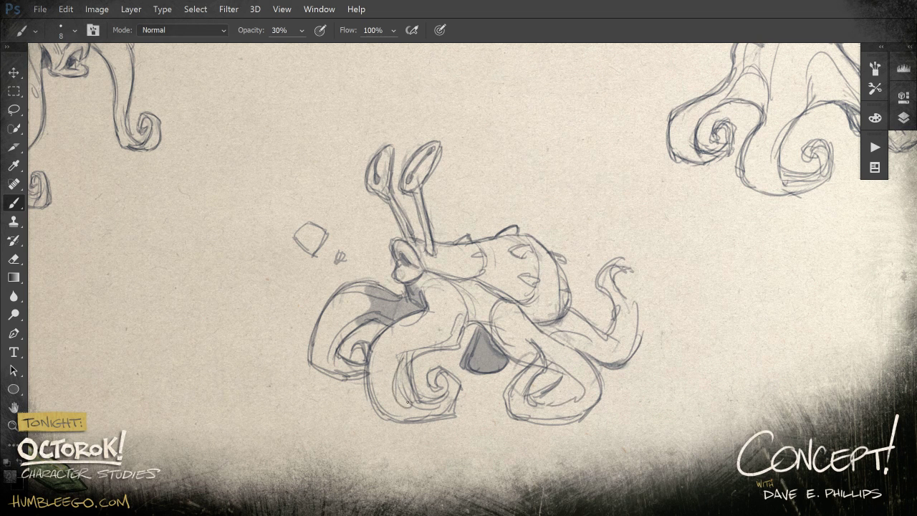
left_click_drag(339, 336, 329, 361)
mouse_move(567, 312)
left_mouse_down()
mouse_move(607, 345)
mouse_move(633, 325)
mouse_move(606, 266)
left_mouse_up()
left_click_drag(563, 377, 546, 372)
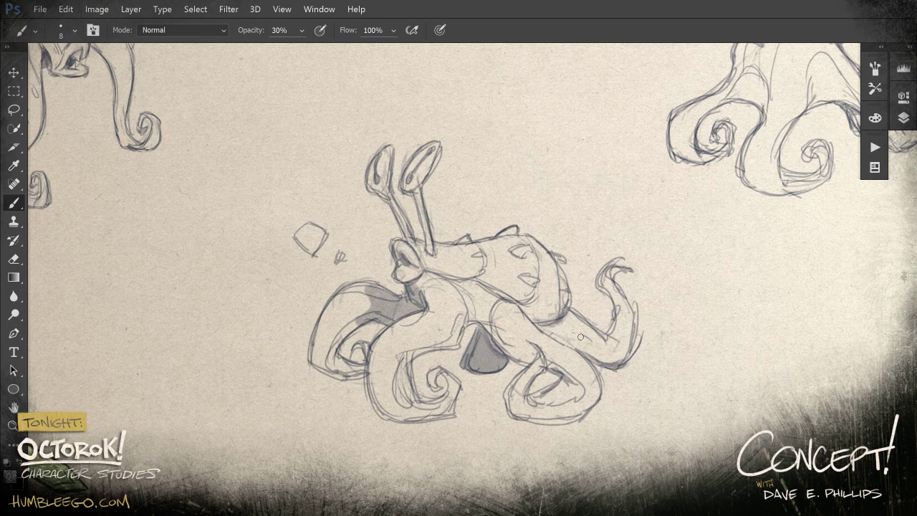
mouse_move(539, 323)
left_mouse_down()
mouse_move(563, 341)
mouse_move(608, 268)
mouse_move(635, 283)
left_mouse_up()
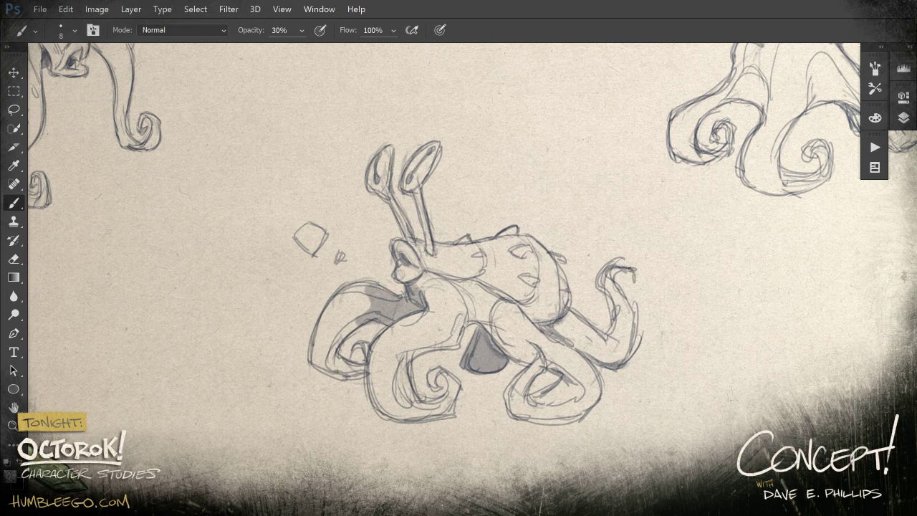
- Lasso the finished stalk-eyed octorok with its rock, move it into the second row's gap on the left page, and deselect
scroll(633, 273, "down", 6)
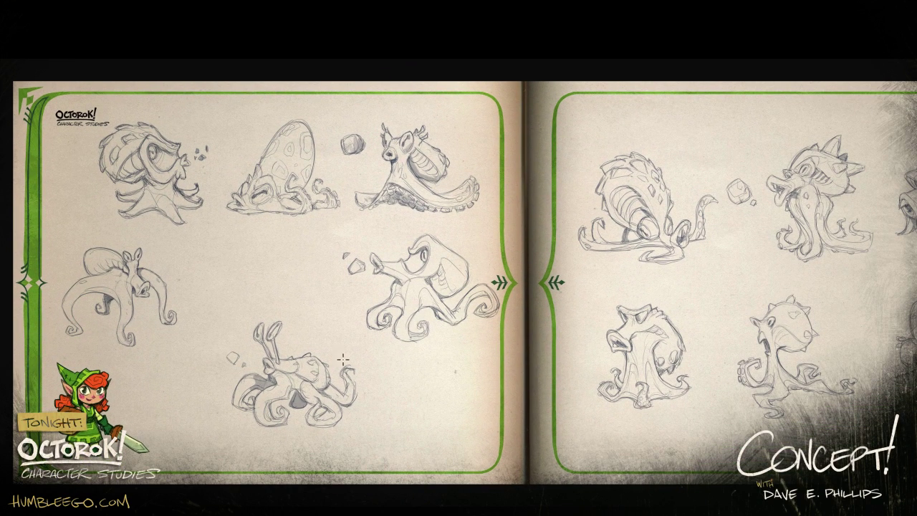
mouse_move(343, 359)
left_mouse_down()
mouse_move(306, 320)
mouse_move(199, 390)
mouse_move(371, 387)
mouse_move(344, 347)
left_mouse_up()
mouse_move(331, 424)
left_mouse_down()
mouse_move(308, 401)
mouse_move(309, 344)
mouse_move(331, 423)
left_mouse_up()
mouse_move(215, 458)
left_mouse_down()
mouse_move(213, 408)
mouse_move(166, 444)
left_mouse_up()
mouse_move(292, 439)
left_mouse_down()
mouse_move(327, 388)
mouse_move(321, 363)
mouse_move(308, 358)
left_mouse_up()
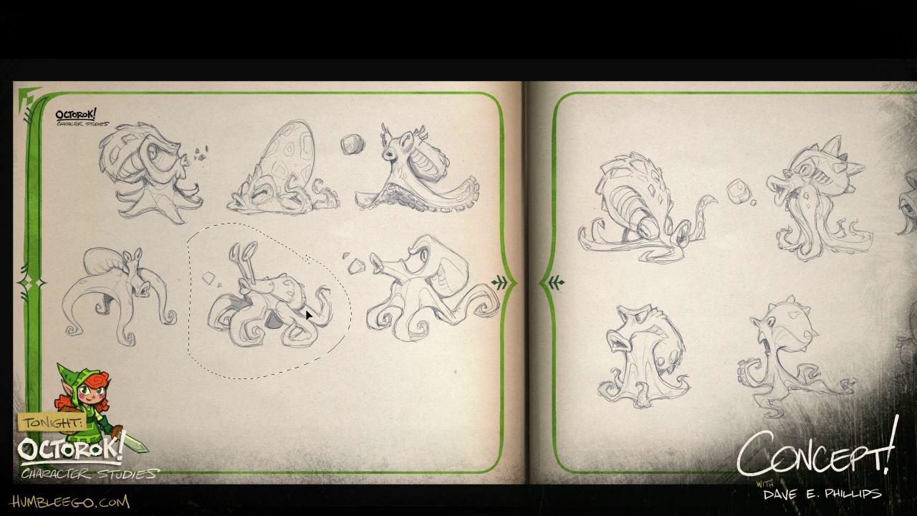
key("ctrl+d")
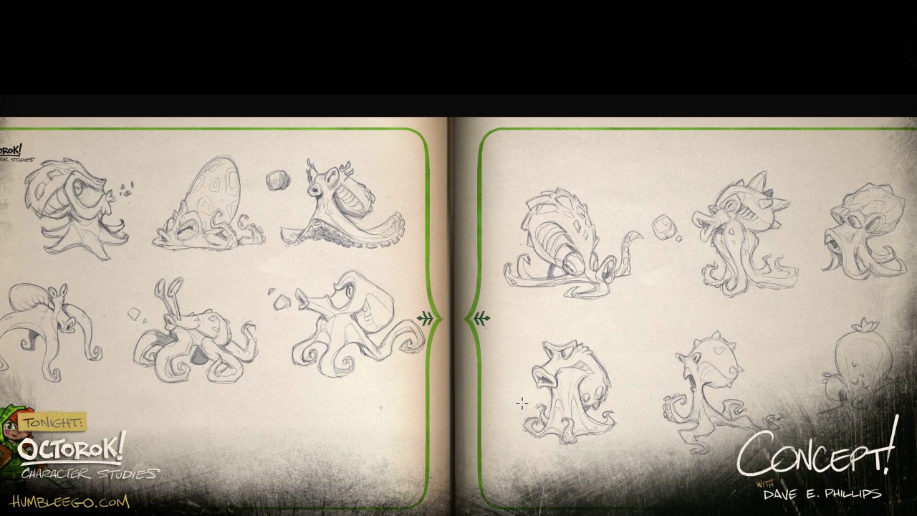